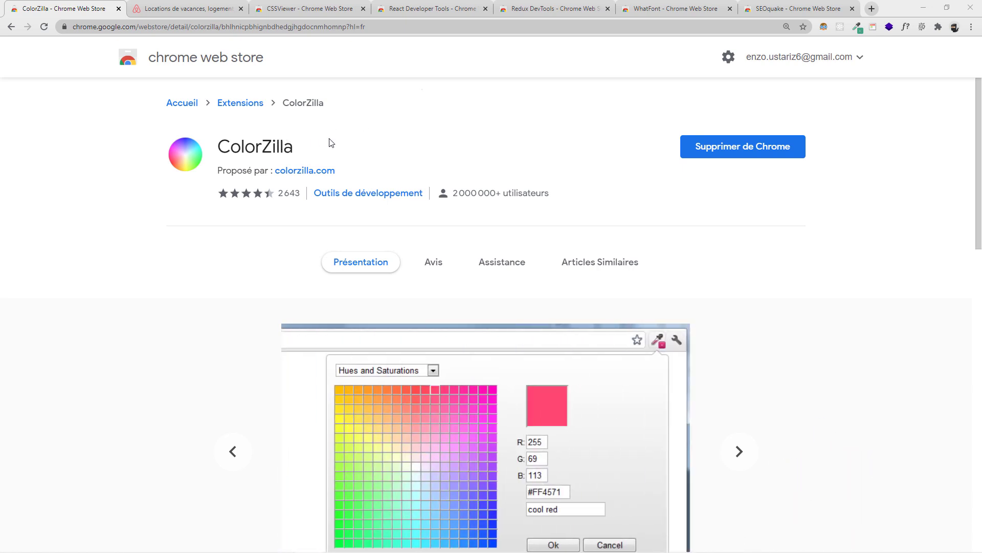
# Sample the pale yellow of a tree trunk in the Airbnb homepage illustration with ColorZilla's page colour picker.
pyautogui.click(188, 10)
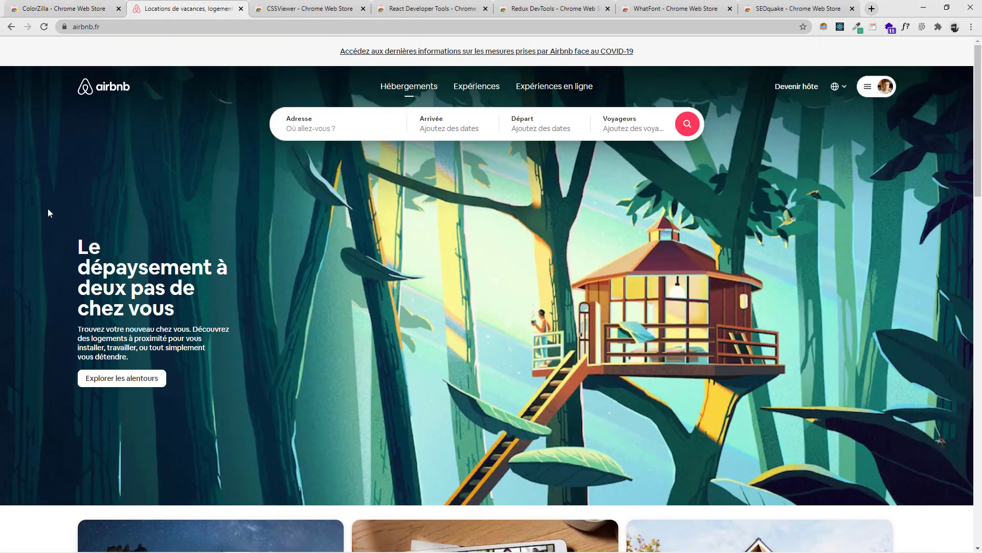
pyautogui.click(858, 27)
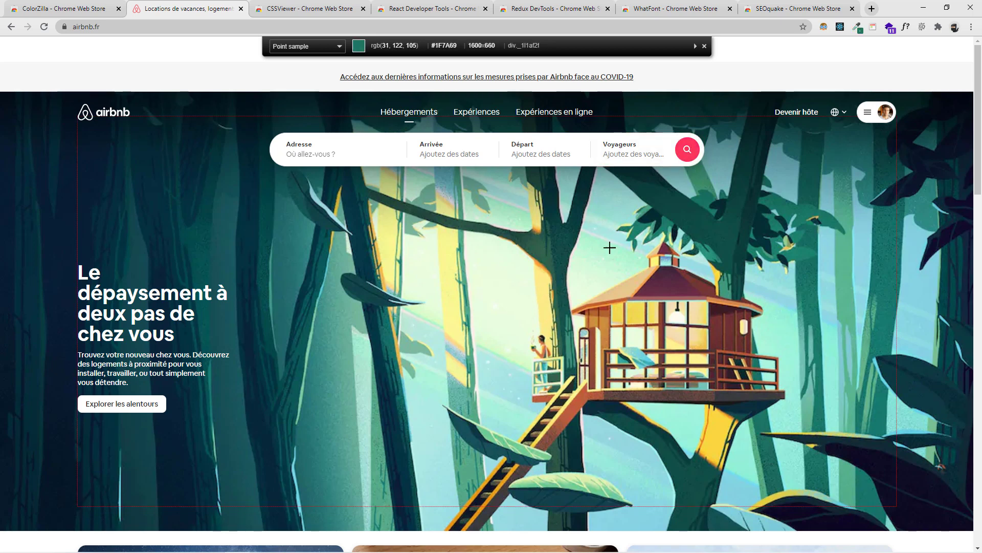
pyautogui.scroll(-1, 500, 252)
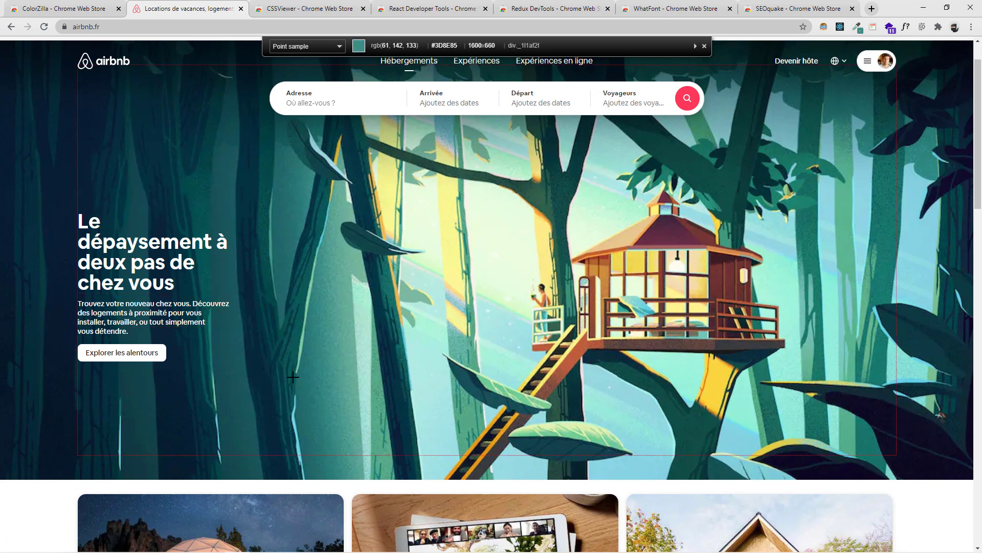
pyautogui.scroll(1, 253, 293)
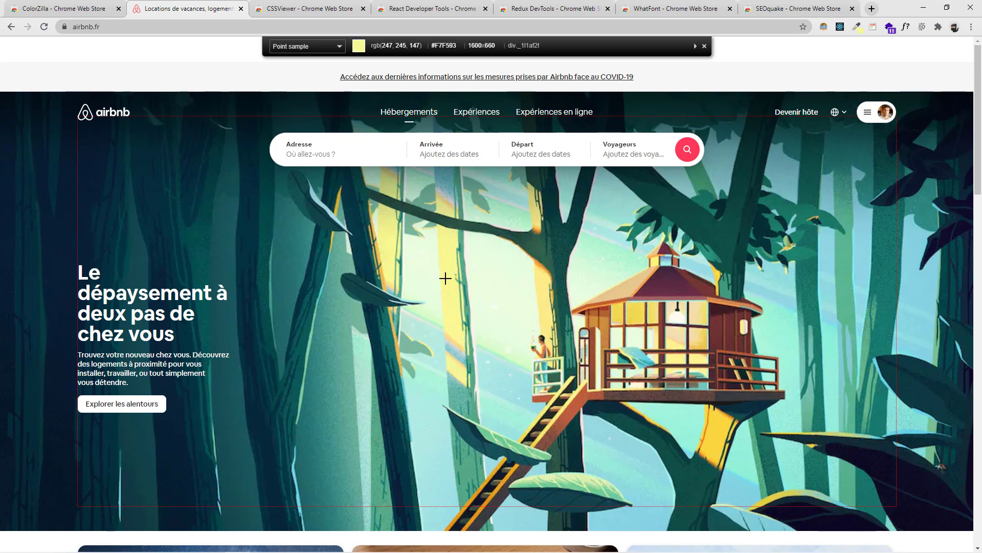
pyautogui.click(446, 258)
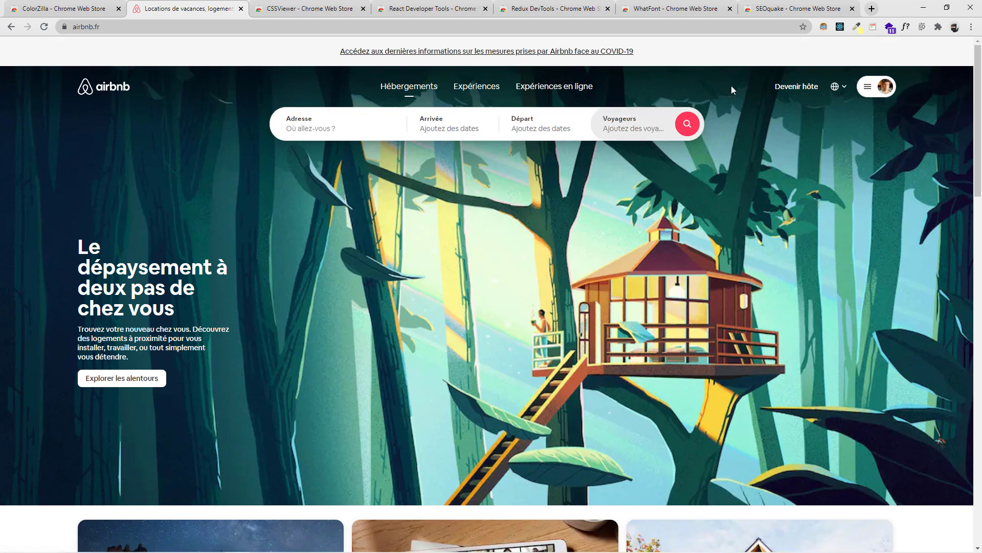
# Open the sampled colour in ColorZilla's colour picker and select its hex code.
pyautogui.click(856, 27)
pyautogui.click(795, 61)
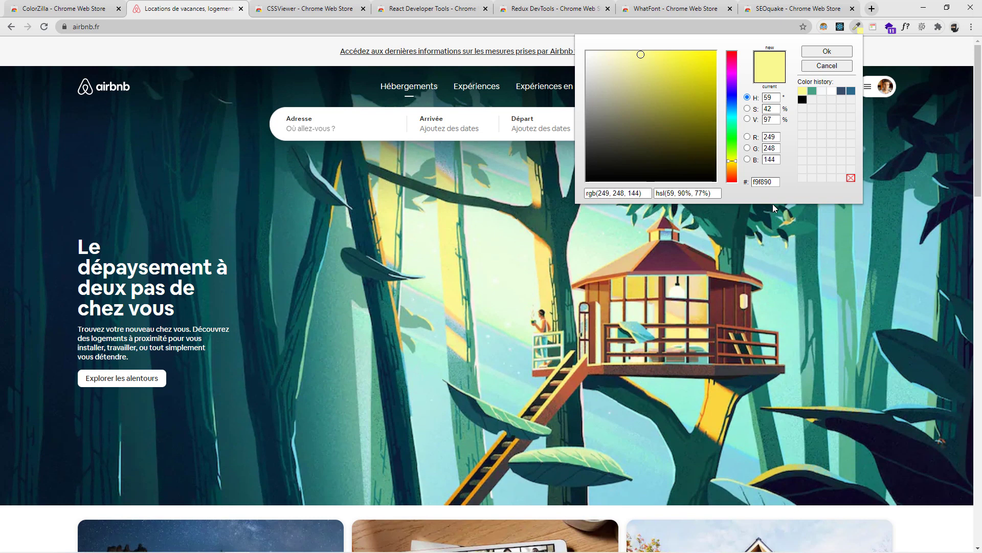
pyautogui.doubleClick(765, 182)
# Go to the CSSViewer store page and inspect its "Supprimer de Chrome" button in the developer tools.
pyautogui.click(79, 4)
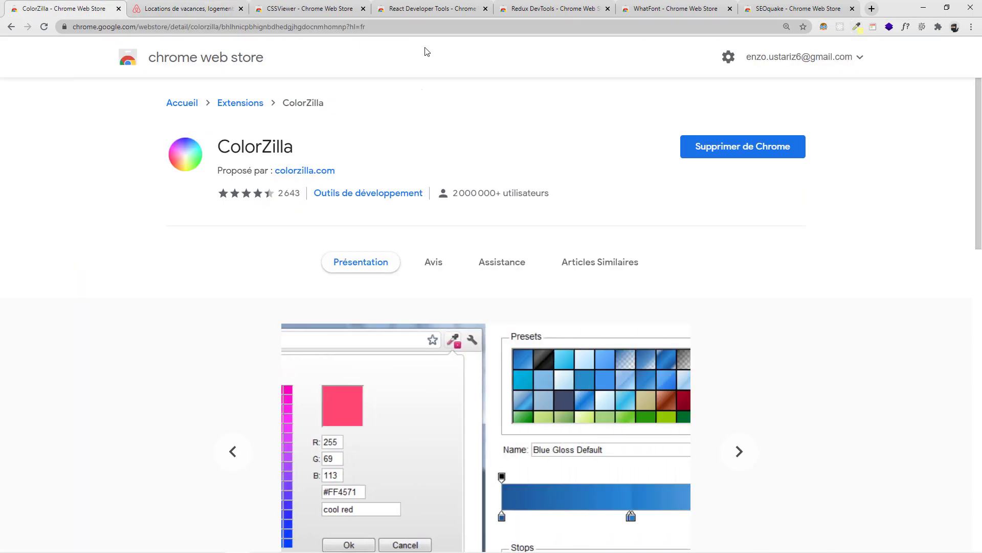
pyautogui.click(332, 11)
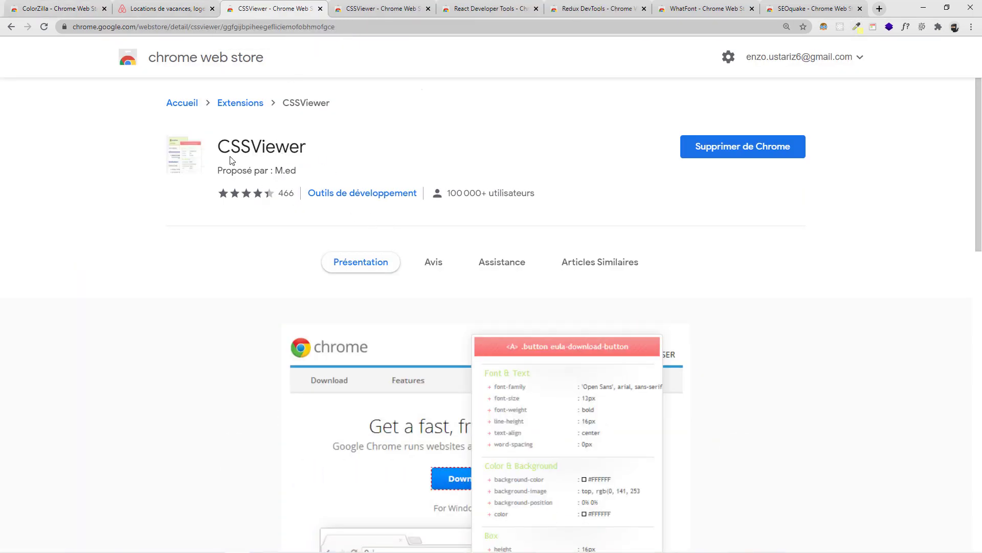
pyautogui.rightClick(231, 141)
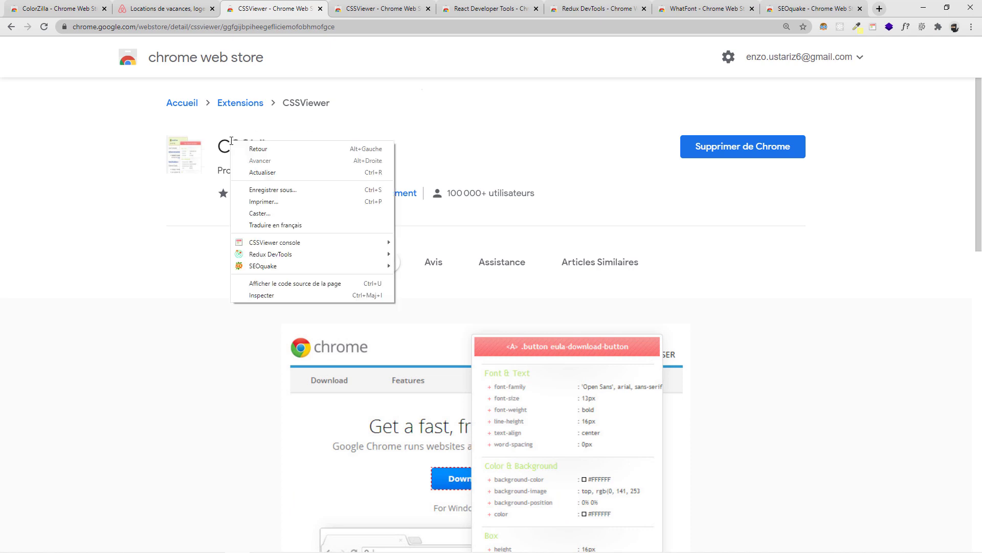
pyautogui.click(229, 334)
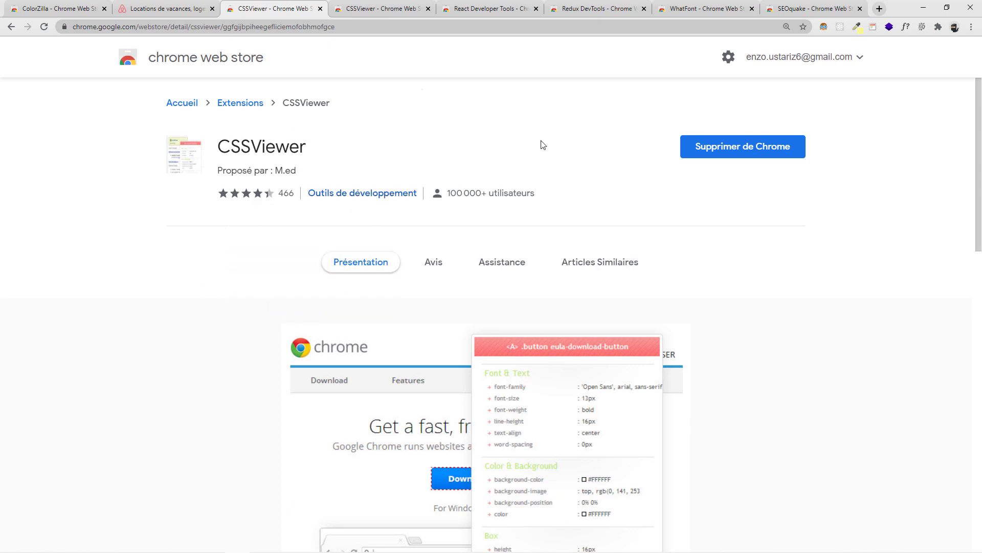
pyautogui.rightClick(687, 147)
pyautogui.click(726, 300)
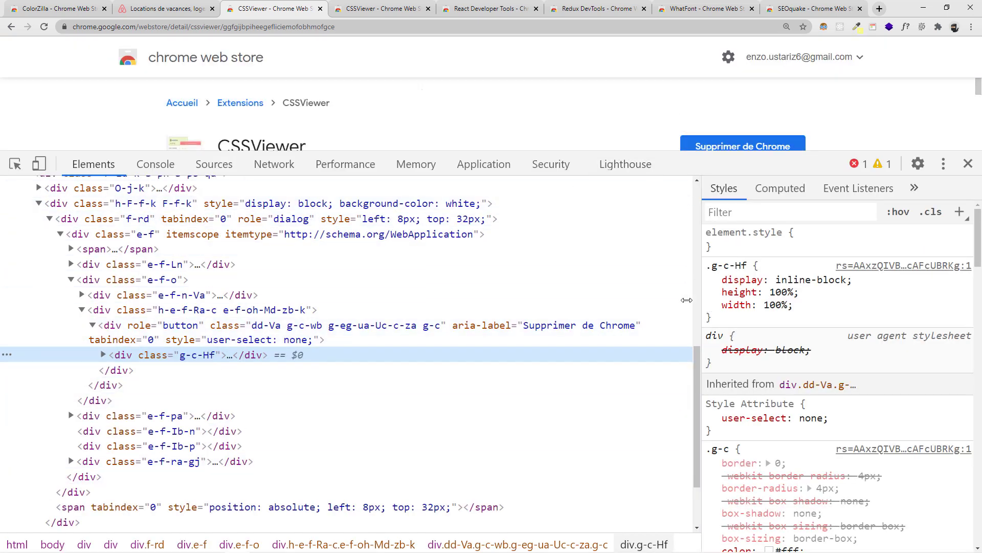
# Widen the Styles pane, review the inspected button's CSS rules, and close the developer tools.
pyautogui.moveTo(686, 300); pyautogui.dragTo(458, 300)
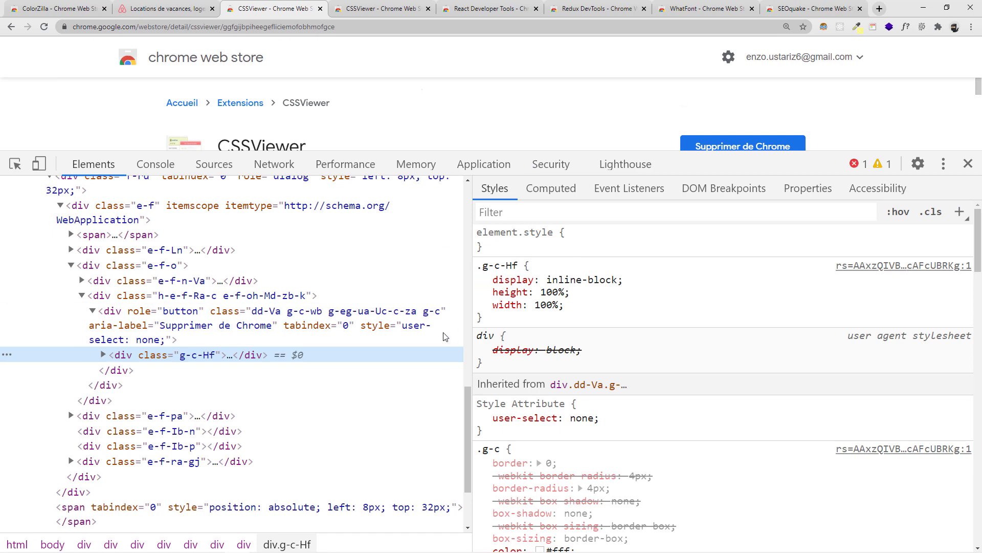
pyautogui.scroll(-10, 564, 285)
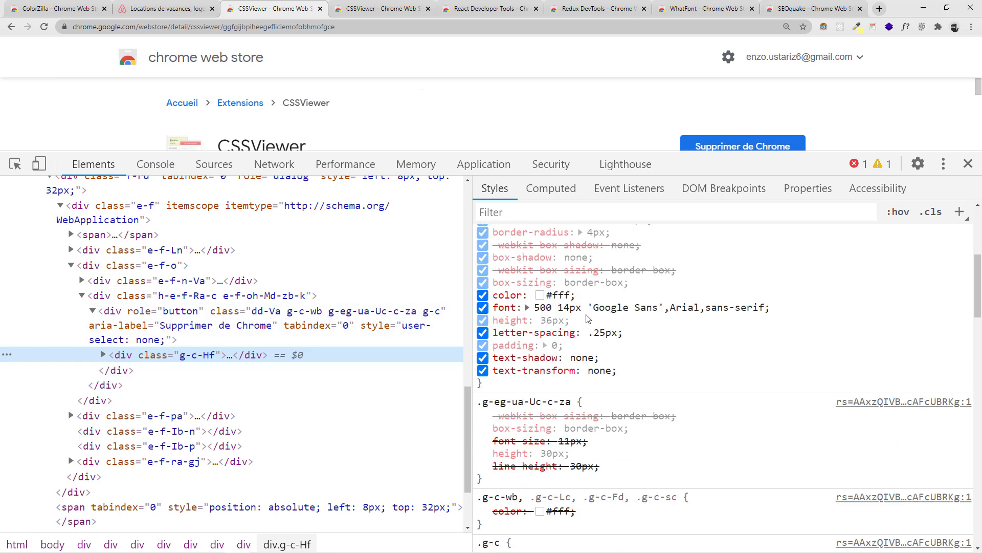
pyautogui.scroll(4, 657, 395)
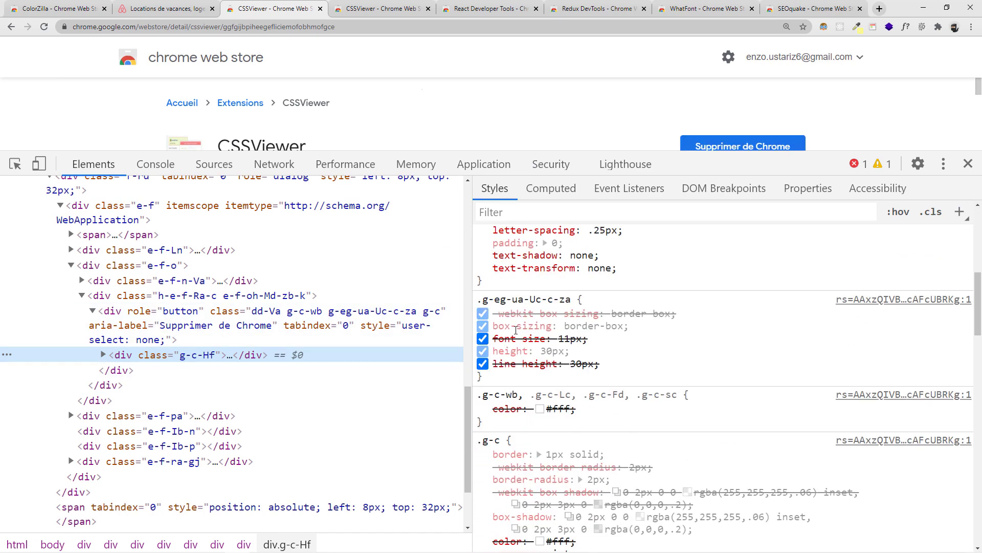
pyautogui.scroll(8, 492, 338)
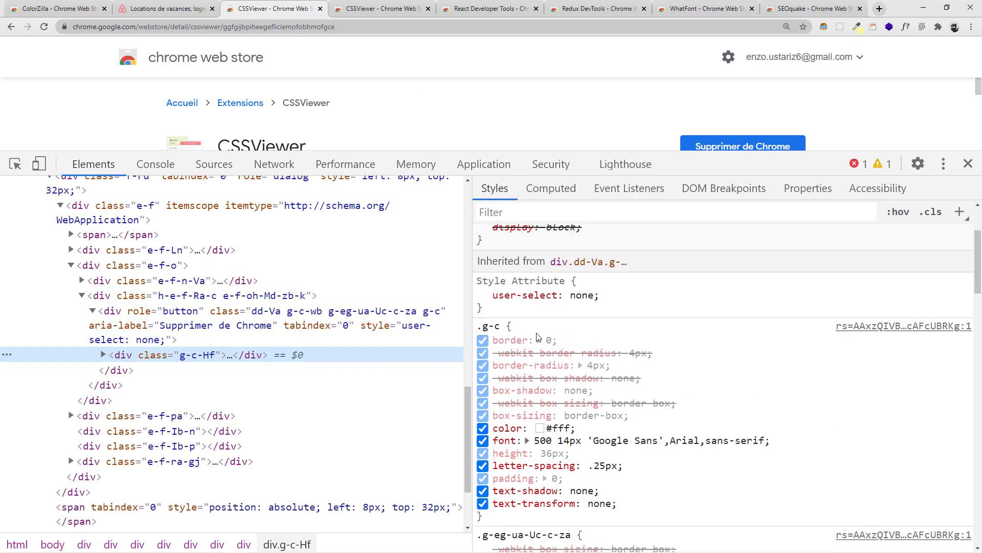
pyautogui.scroll(2, 599, 333)
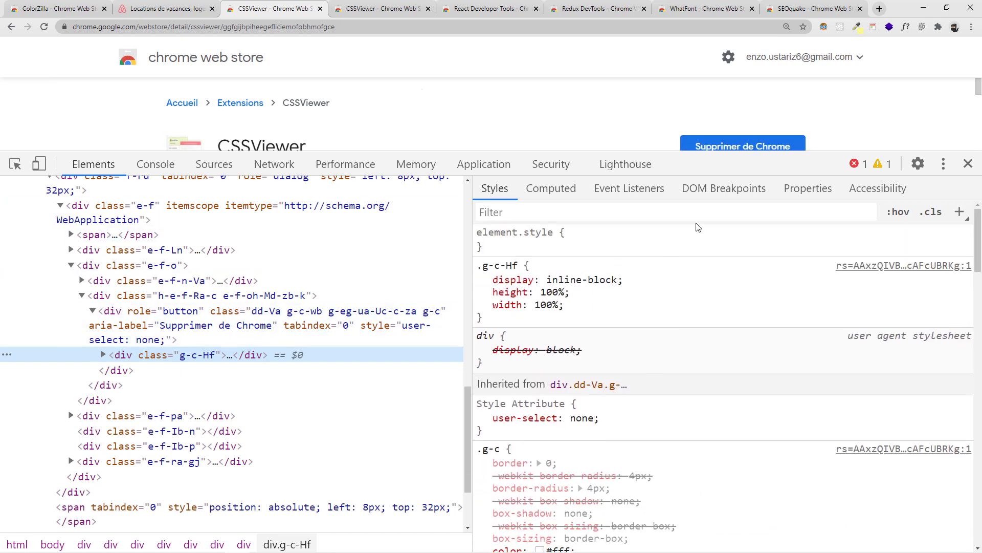
pyautogui.click(969, 165)
# Examine the CSS properties of elements on the Airbnb homepage with CSSViewer and turn the viewer off.
pyautogui.click(180, 6)
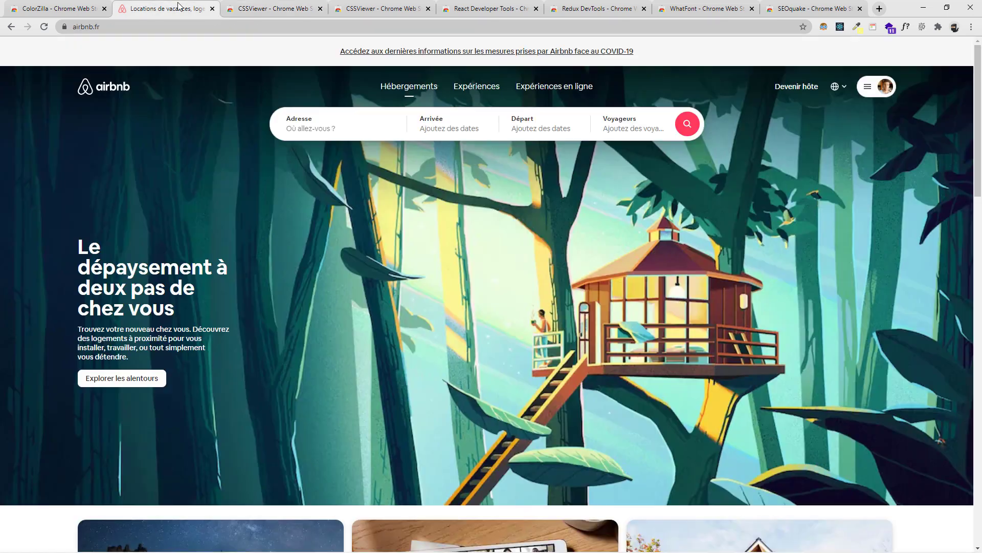
pyautogui.click(872, 27)
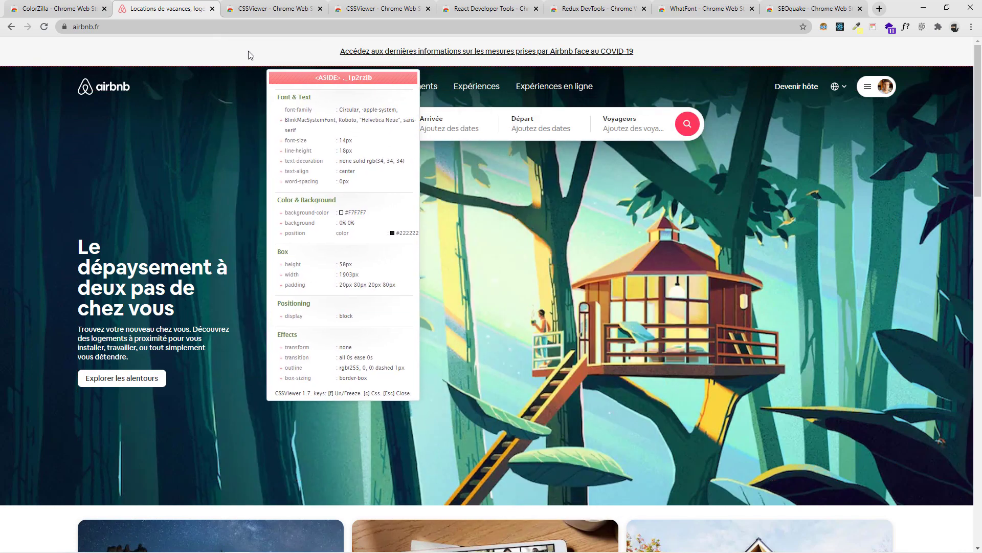
pyautogui.click(873, 27)
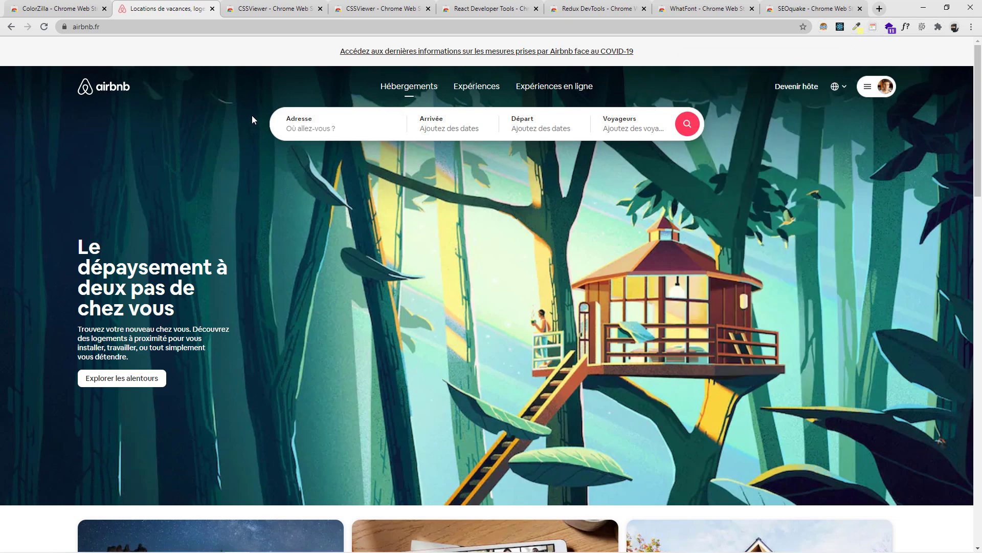
# Close the duplicate CSSViewer store page and view the React Developer Tools user count and the Redux DevTools page.
pyautogui.click(428, 9)
pyautogui.click(385, 7)
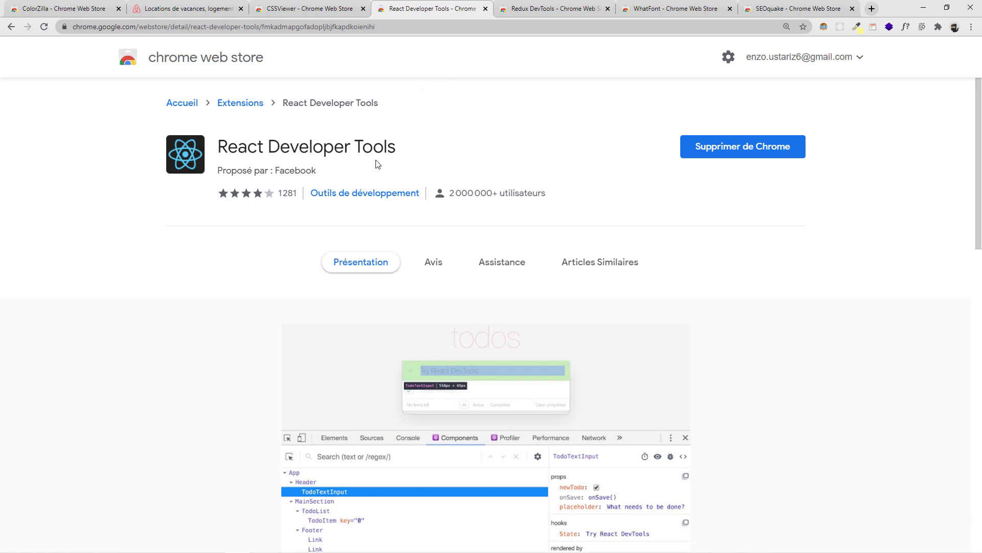
pyautogui.moveTo(444, 193); pyautogui.dragTo(562, 199)
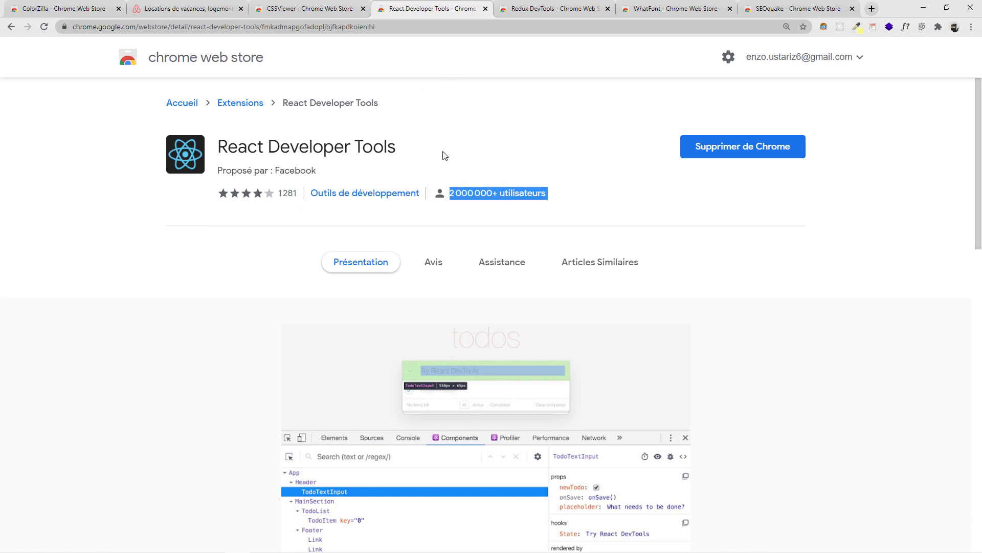
pyautogui.click(510, 12)
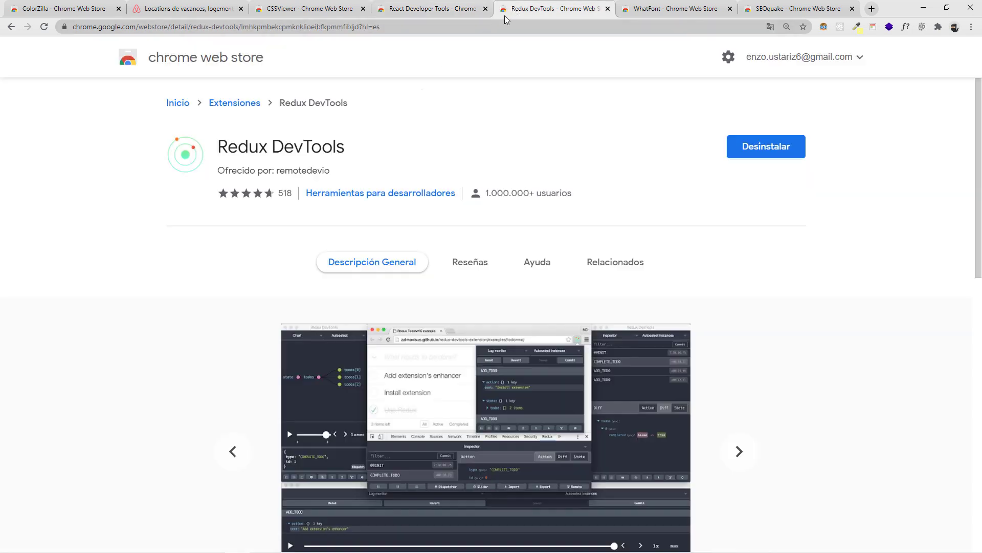
# Check which technologies the Airbnb homepage uses with Wappalyzer and dismiss the report.
pyautogui.click(208, 9)
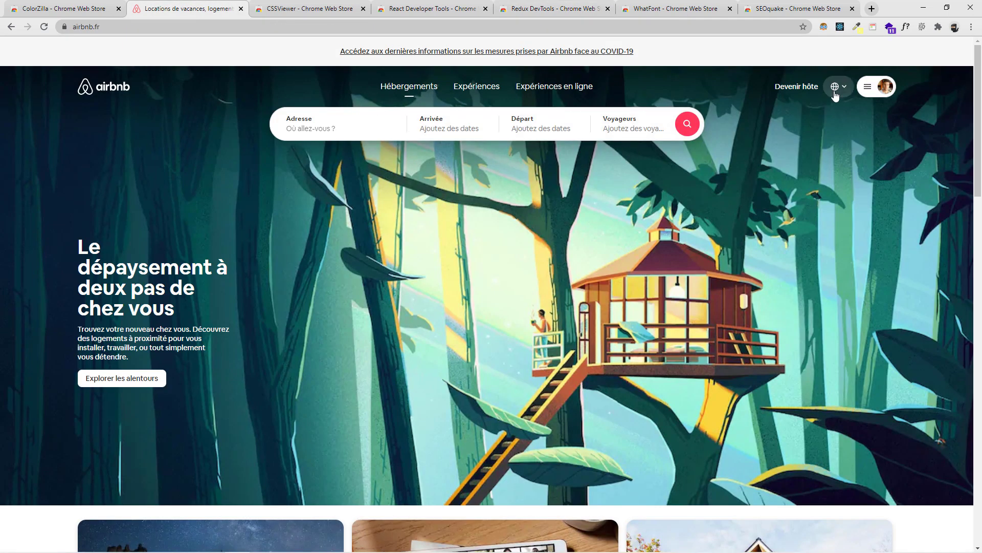
pyautogui.click(891, 26)
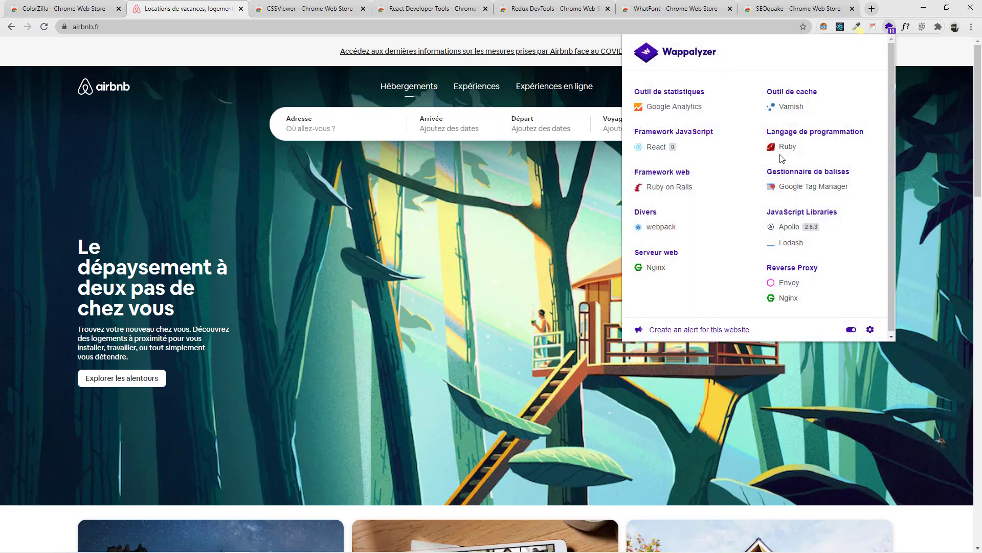
pyautogui.click(348, 274)
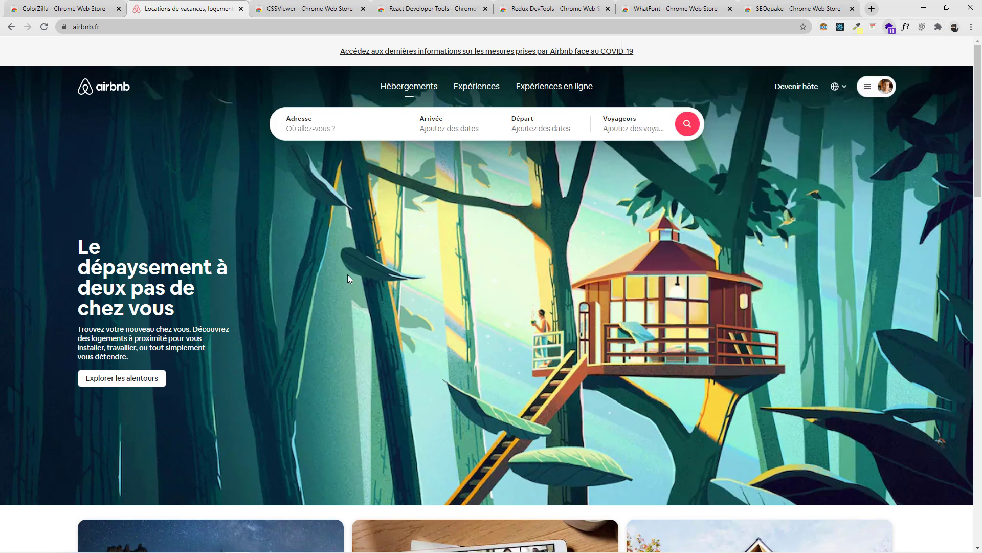
# Open the developer tools on the Airbnb homepage and show its Redux state.
pyautogui.press('F12')
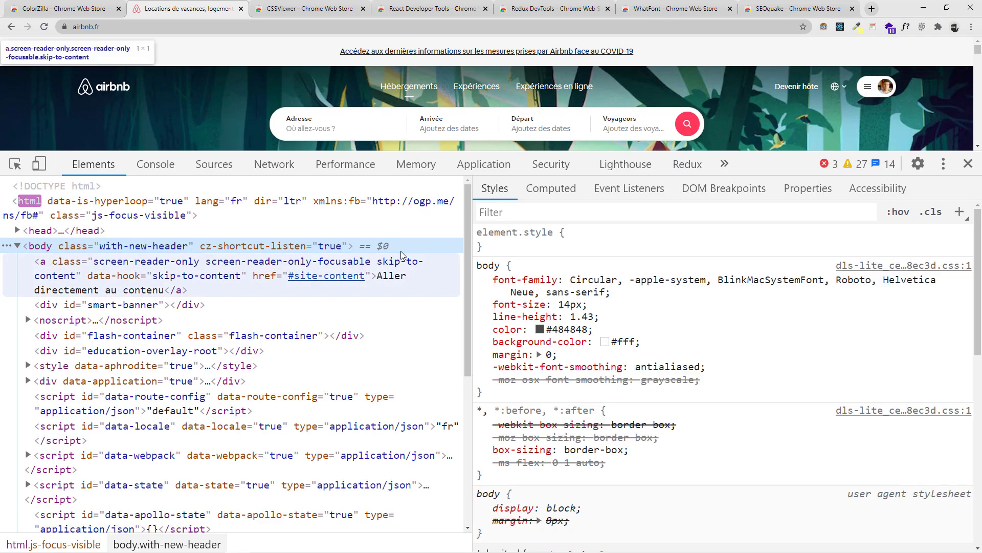
pyautogui.click(685, 168)
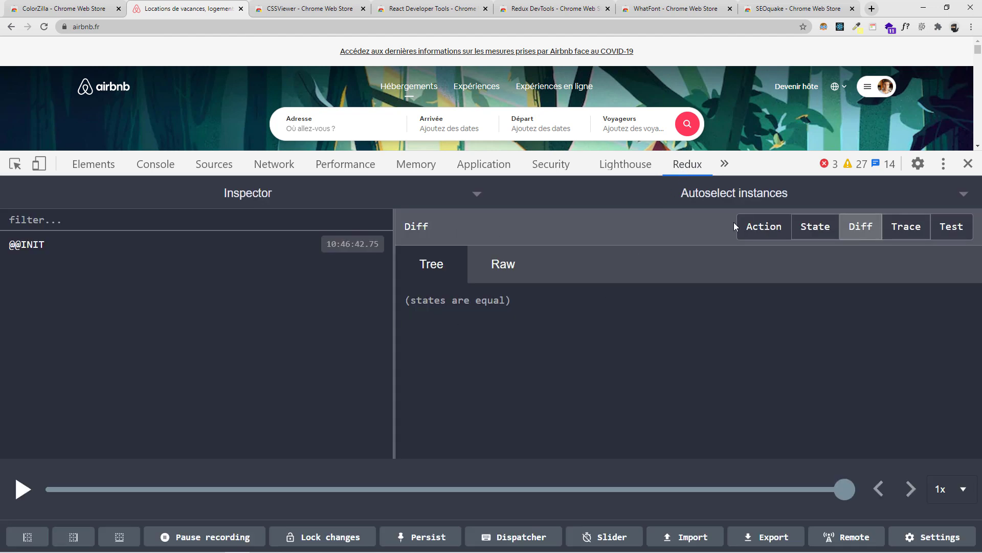
pyautogui.click(783, 226)
pyautogui.click(814, 226)
# Review the Redux state tree and expand the currentViewData entry to read its fields.
pyautogui.scroll(-1, 533, 370)
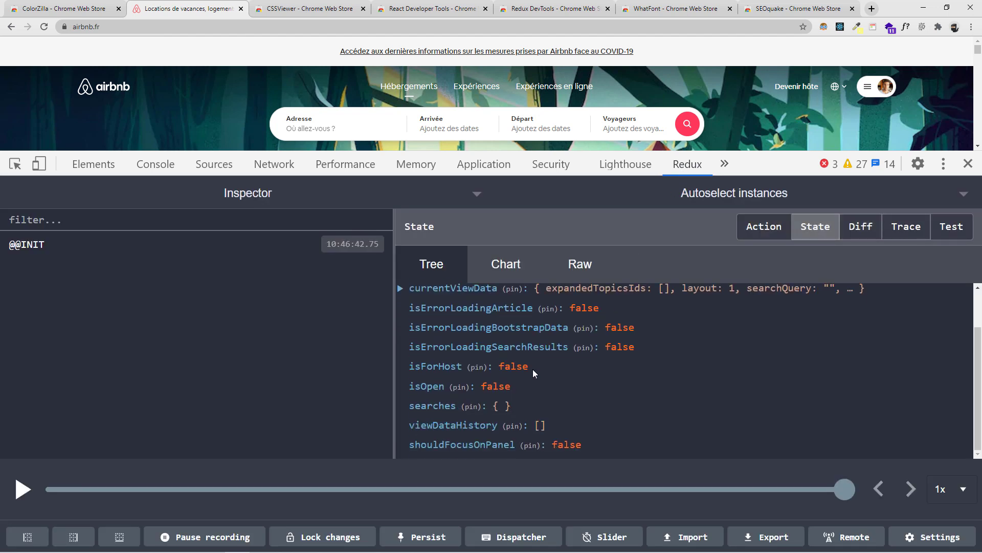
pyautogui.scroll(1, 439, 382)
pyautogui.scroll(-1, 461, 379)
pyautogui.scroll(1, 409, 348)
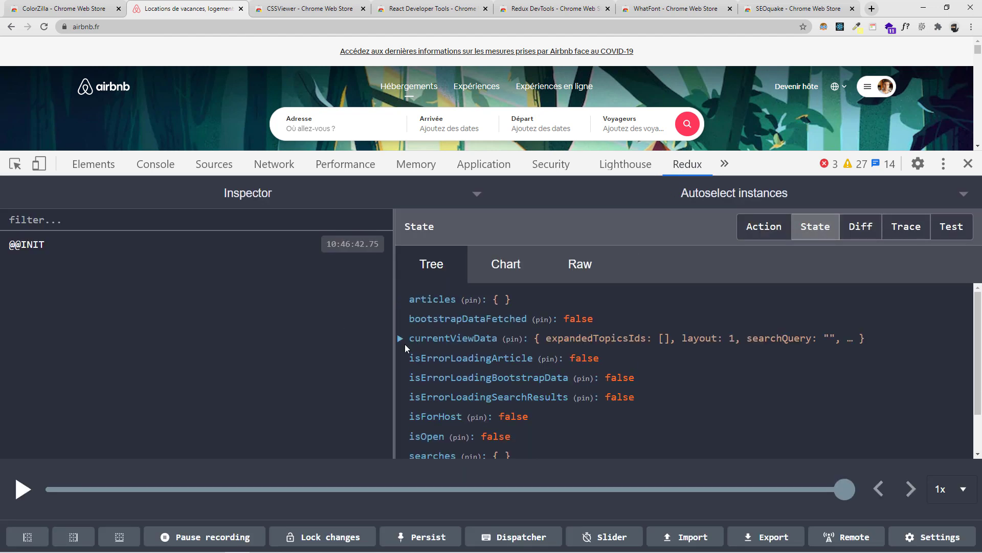
pyautogui.click(401, 338)
pyautogui.scroll(-2, 540, 337)
pyautogui.scroll(2, 540, 337)
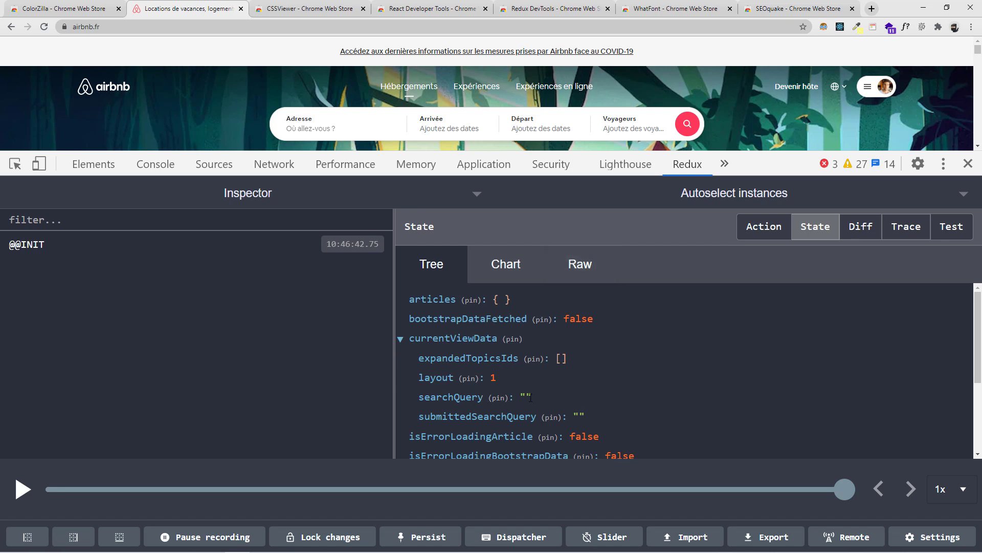
# Browse Airbnb's React component tree and show the props of the component whose key starts with "d4673882".
pyautogui.click(721, 164)
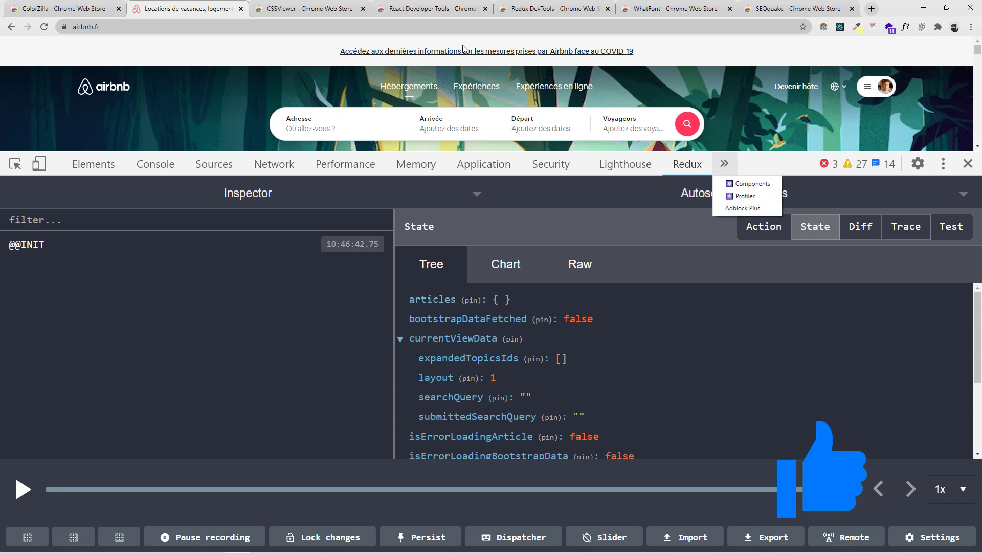
pyautogui.click(752, 184)
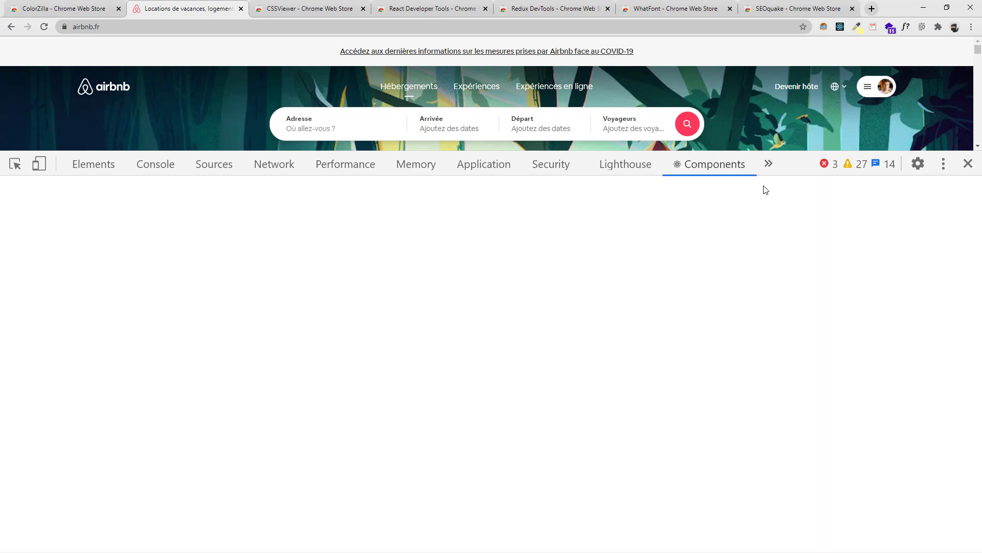
pyautogui.scroll(-5, 340, 272)
pyautogui.scroll(-15, 341, 274)
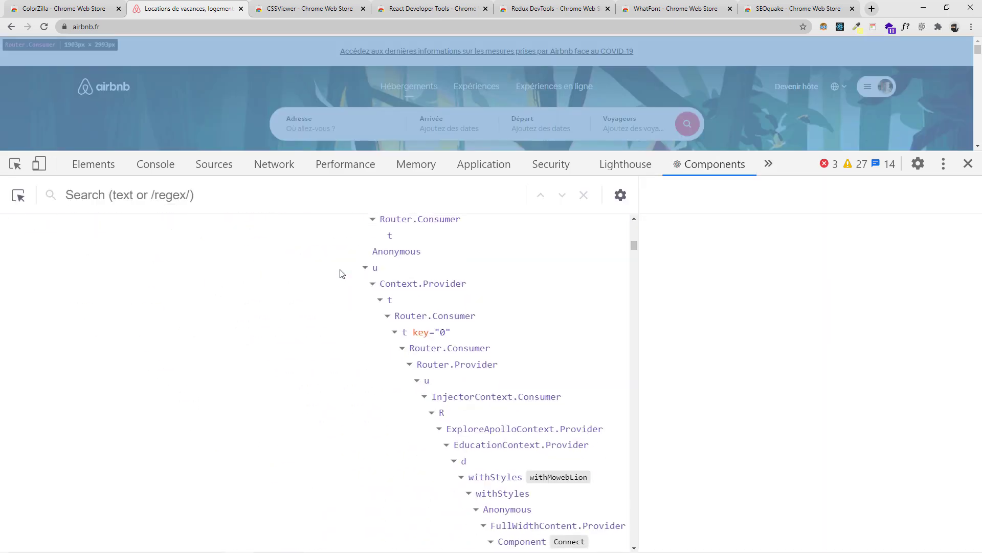
pyautogui.scroll(-8, 341, 274)
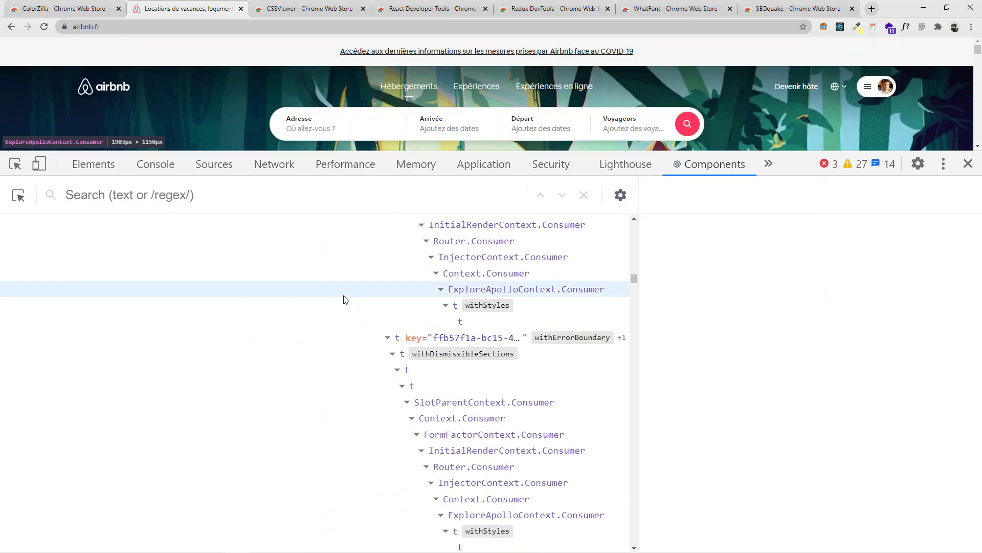
pyautogui.scroll(6, 342, 299)
pyautogui.click(462, 400)
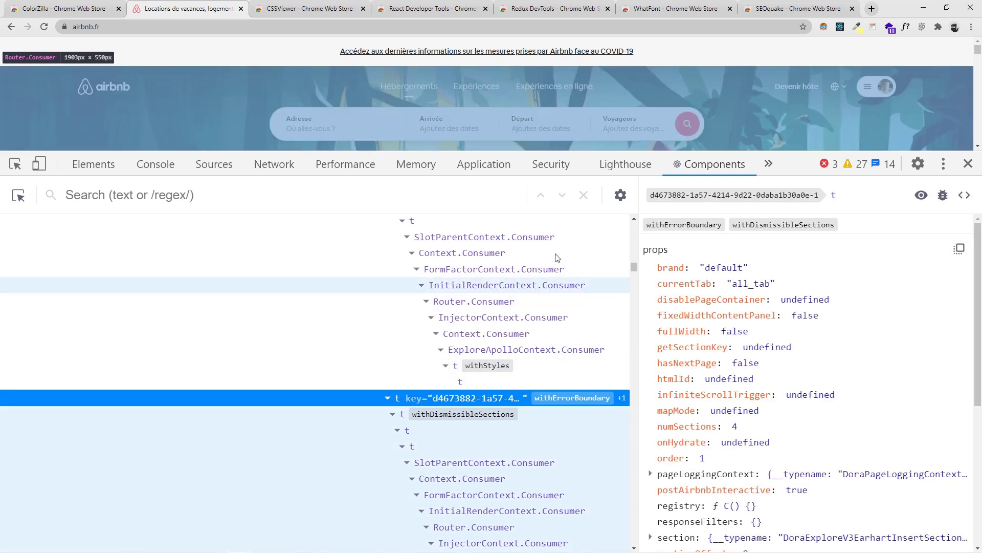
# Review the selected React component's props, and show those of the component whose key starts with "fdbf9ecc".
pyautogui.scroll(-5, 696, 307)
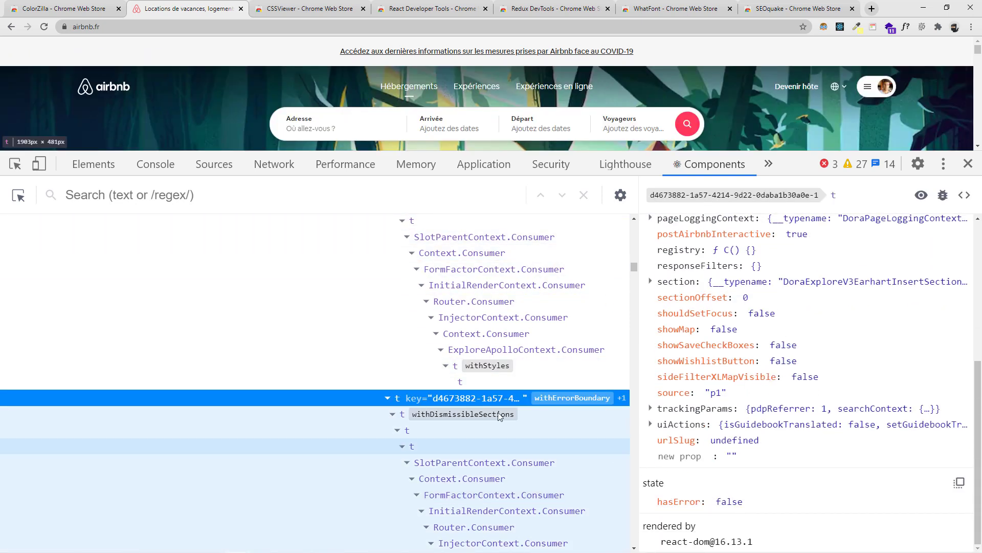
pyautogui.scroll(-8, 478, 405)
pyautogui.click(450, 219)
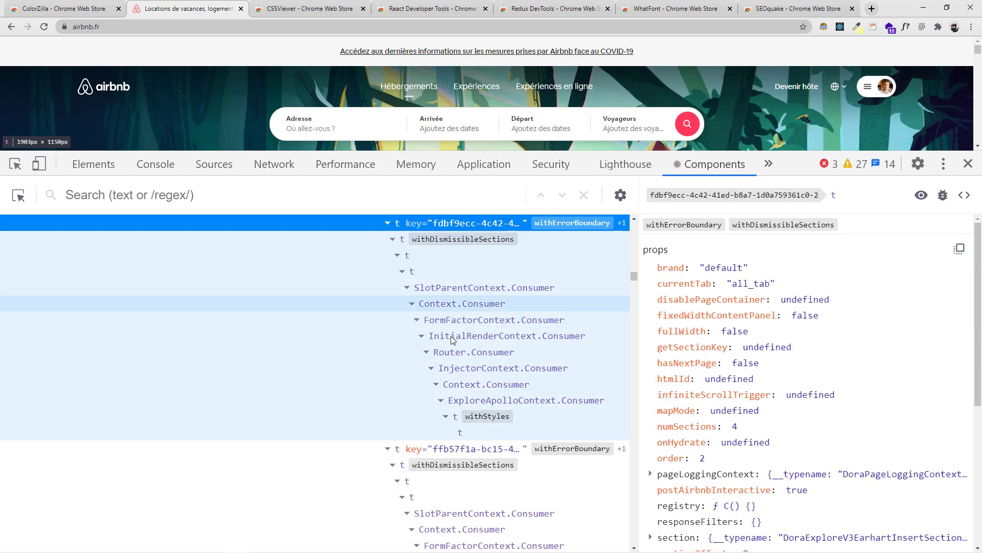
pyautogui.scroll(10, 399, 332)
pyautogui.scroll(10, 390, 348)
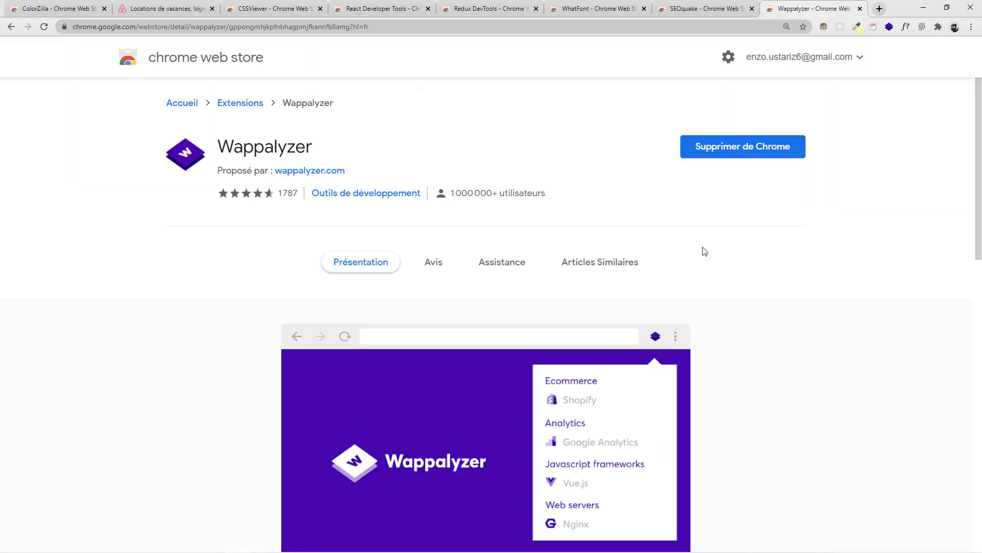
# Look through the Wappalyzer extension's presentation on its Chrome Web Store page.
pyautogui.scroll(-3, 703, 252)
pyautogui.scroll(3, 685, 253)
pyautogui.scroll(-2, 293, 325)
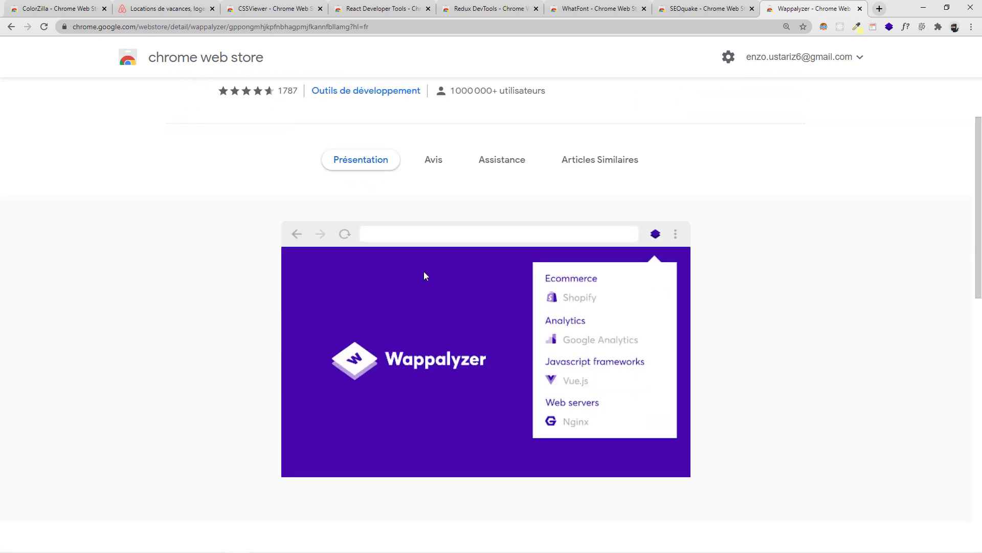
pyautogui.scroll(-1, 445, 278)
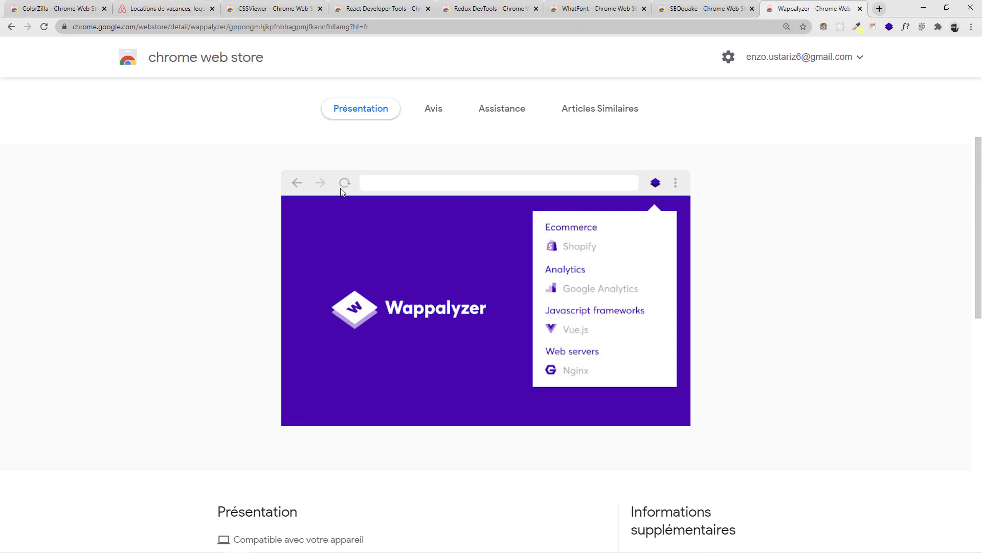
# Return to the Airbnb homepage, close the developer tools and show Wappalyzer's technology report.
pyautogui.click(162, 12)
pyautogui.click(966, 163)
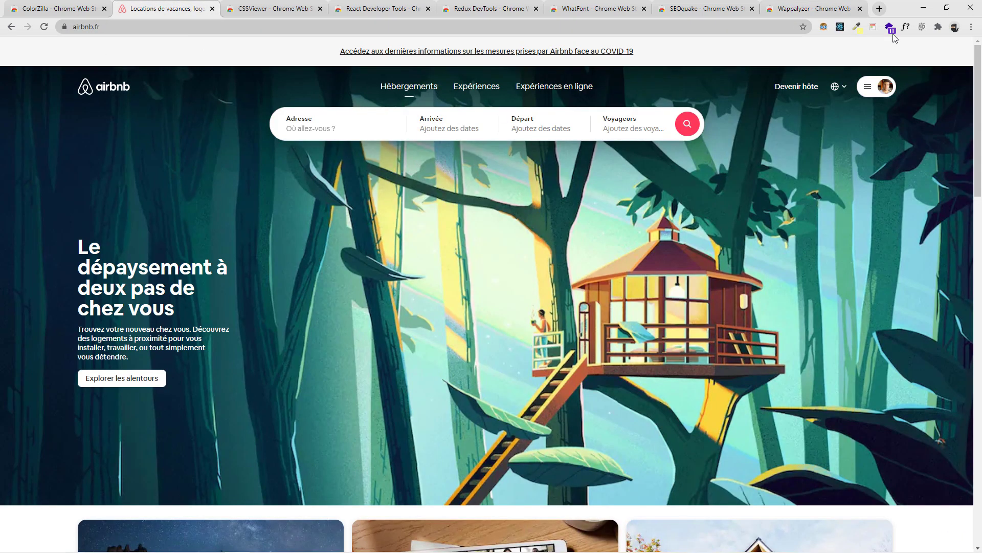
pyautogui.click(890, 28)
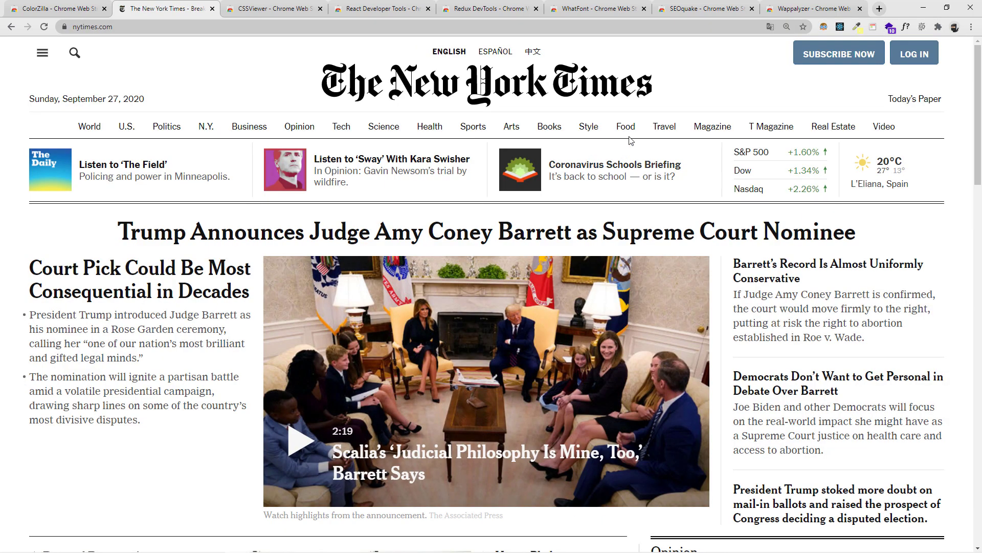
# View the WhatFont store page, and inspect the font of the 'Sway' podcast description on the New York Times homepage with WhatFont.
pyautogui.click(596, 11)
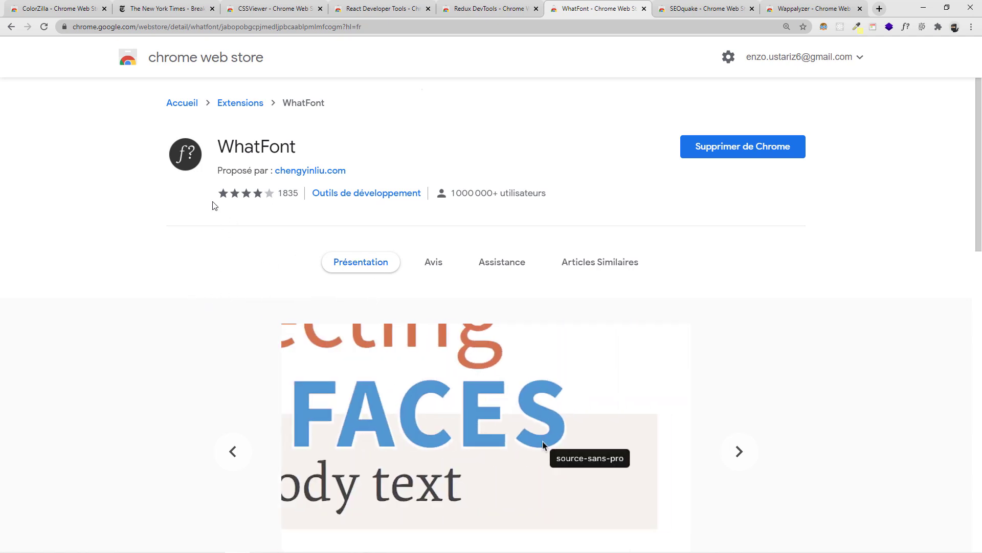
pyautogui.click(192, 9)
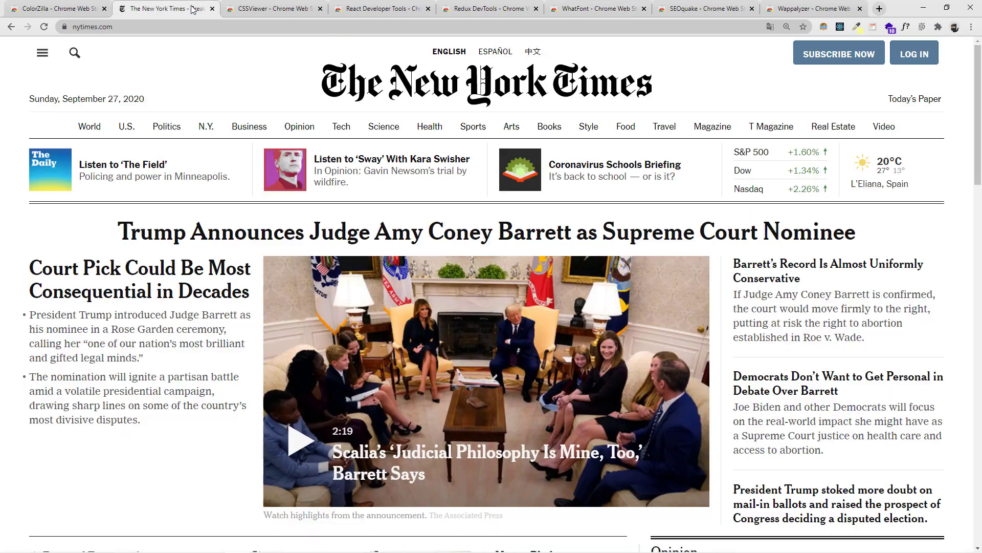
pyautogui.click(905, 28)
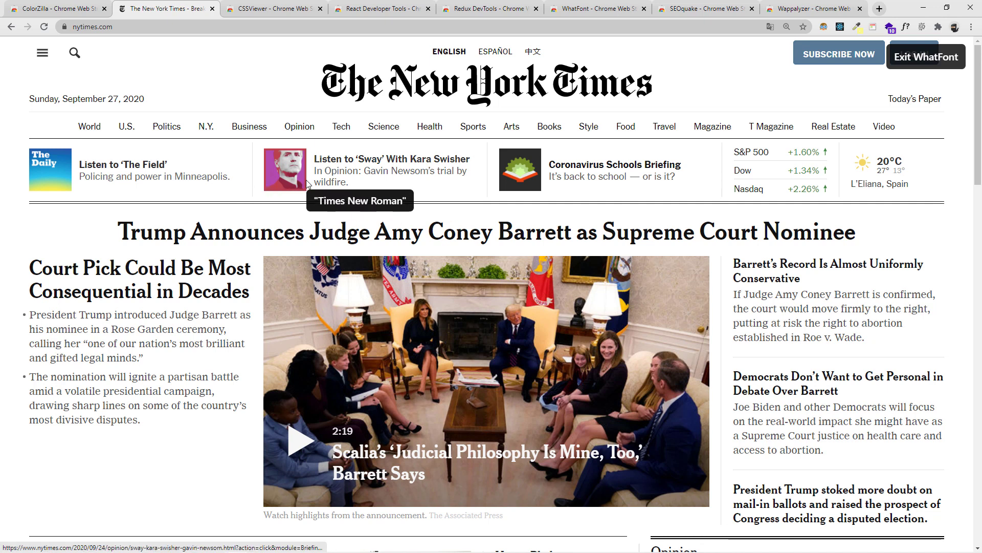
pyautogui.click(360, 171)
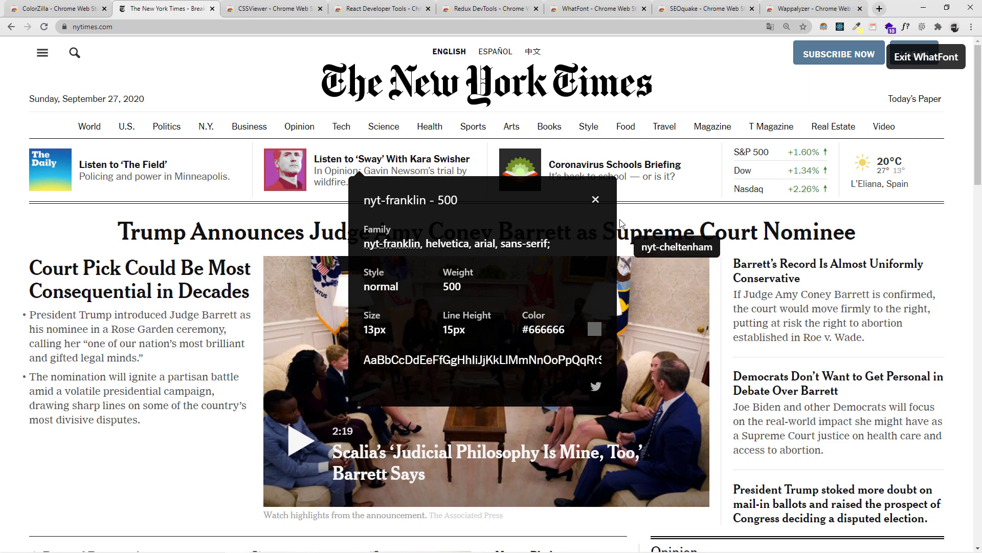
pyautogui.click(595, 199)
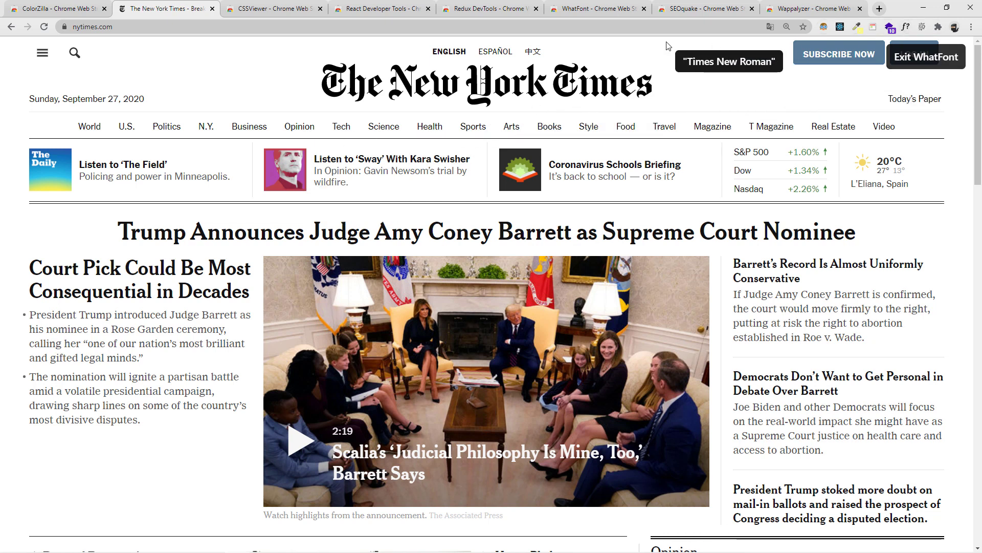
# Look through the SEOquake extension's presentation on its Chrome Web Store page.
pyautogui.click(674, 9)
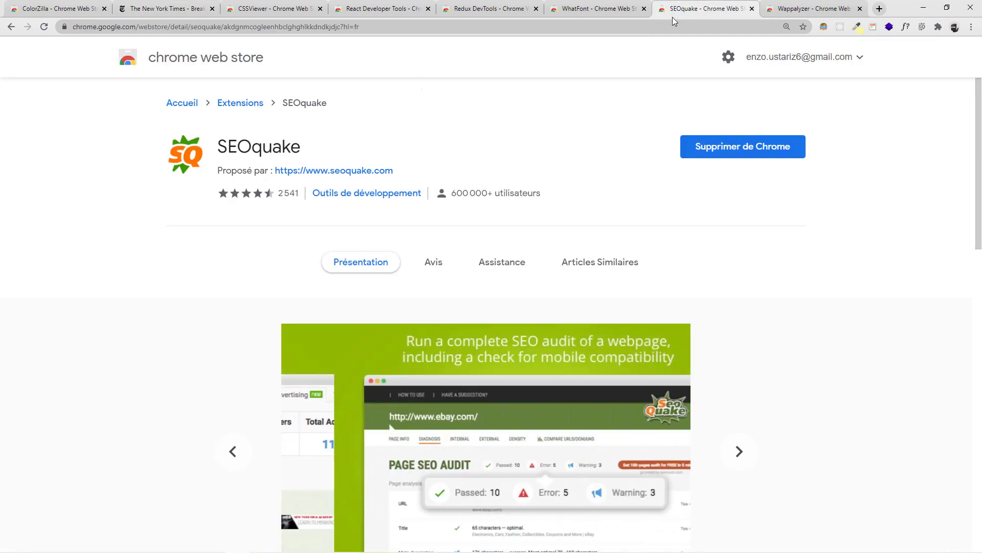
pyautogui.scroll(-2, 411, 253)
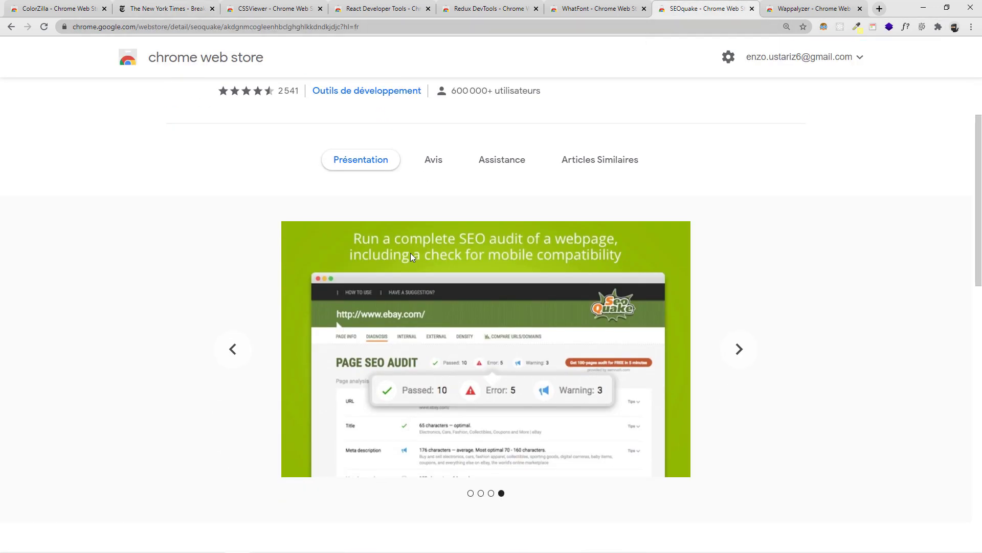
pyautogui.scroll(2, 307, 230)
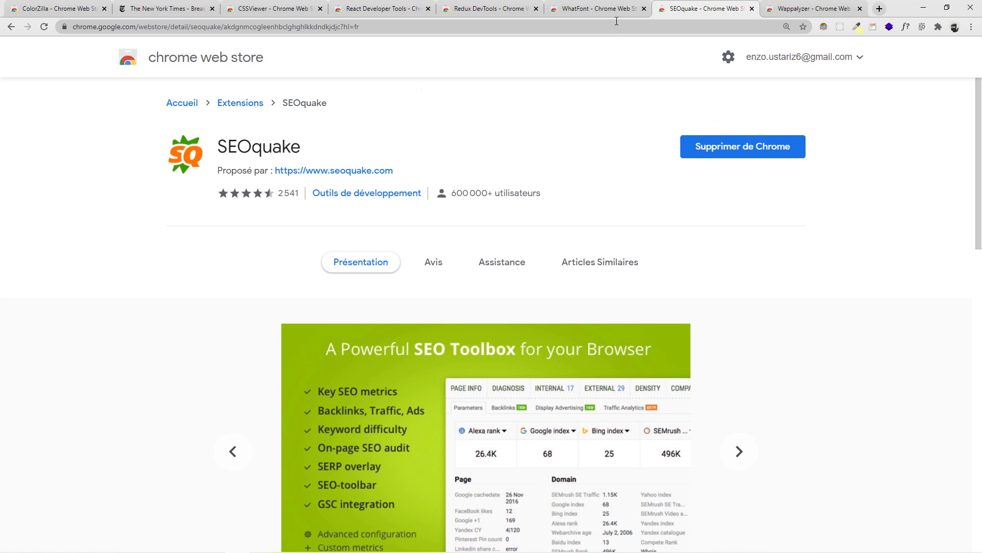
# Enable SEOquake's SEObar on the New York Times homepage.
pyautogui.click(169, 11)
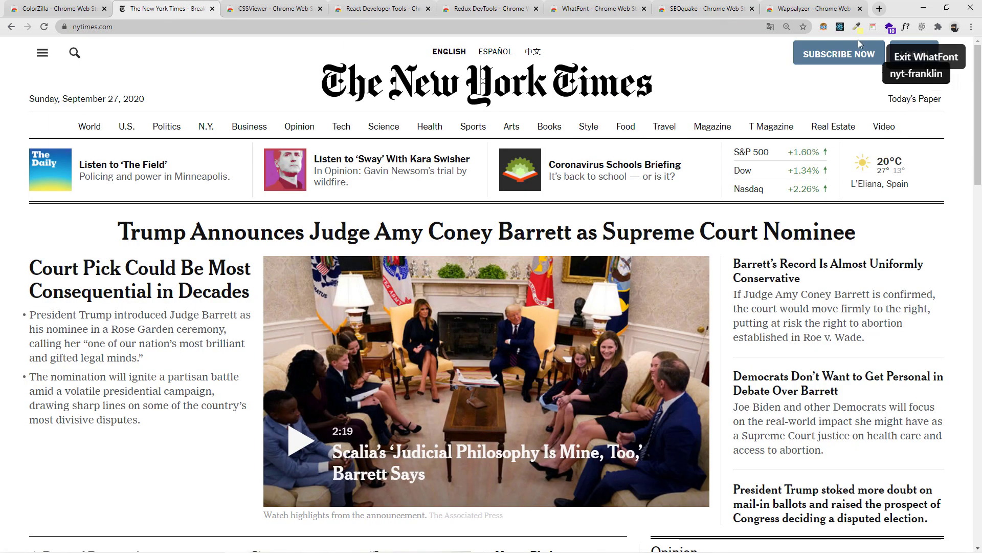
pyautogui.click(922, 27)
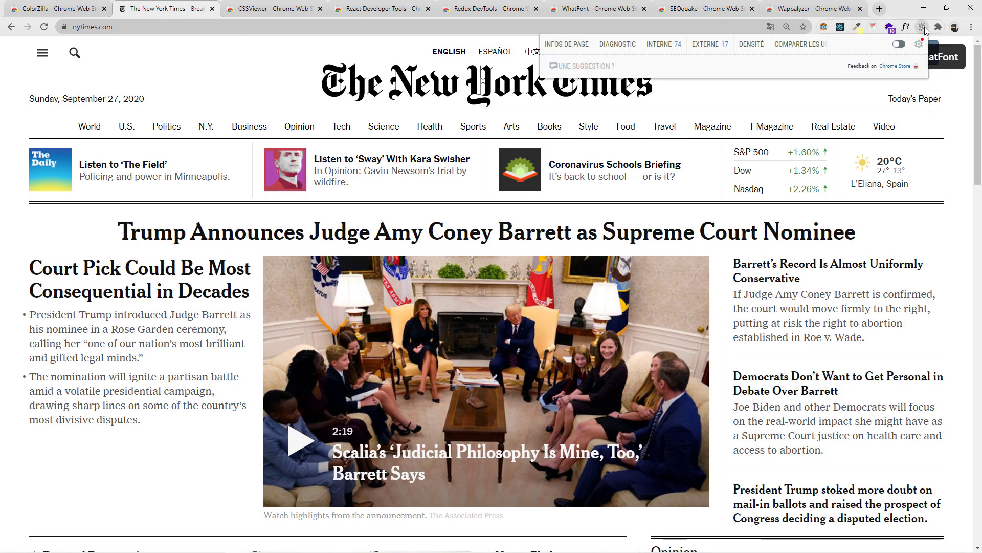
pyautogui.click(901, 43)
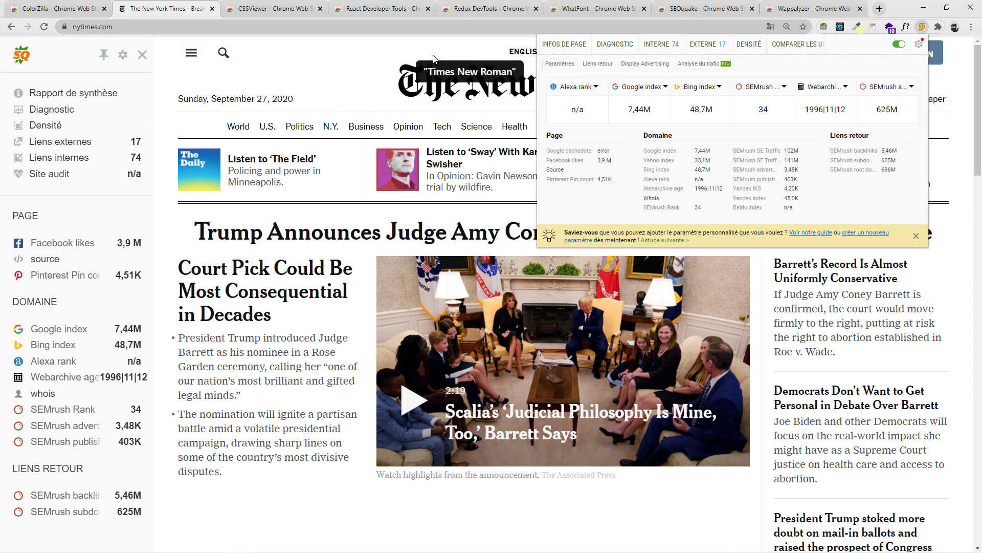
# Try the SEObar in the "Haut horizontal" position and restore it to "Gauche vertical".
pyautogui.click(123, 55)
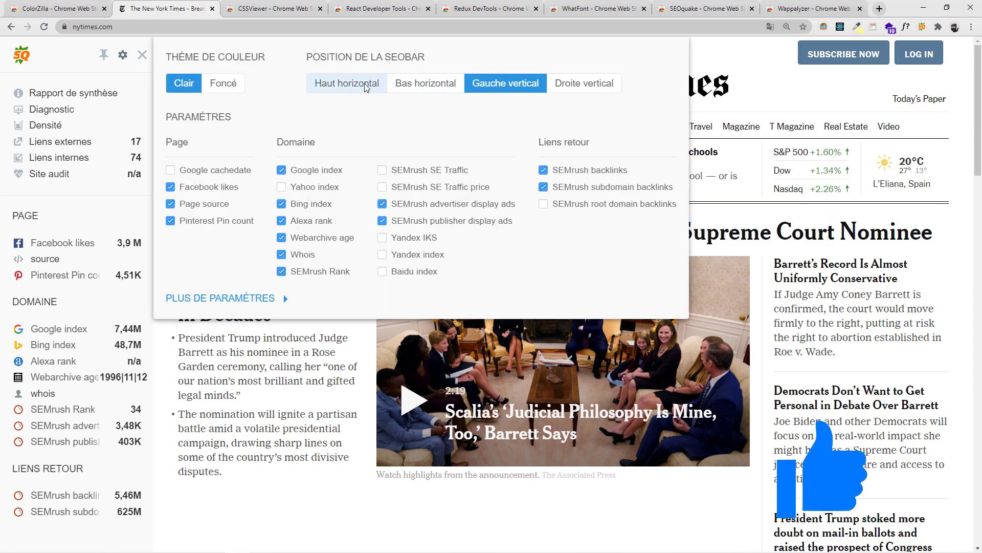
pyautogui.click(333, 84)
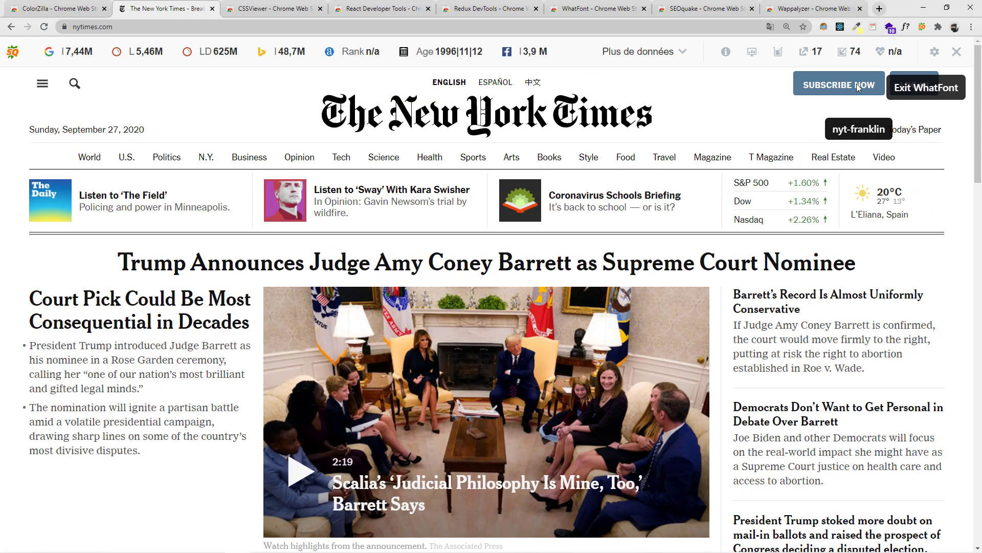
pyautogui.click(935, 51)
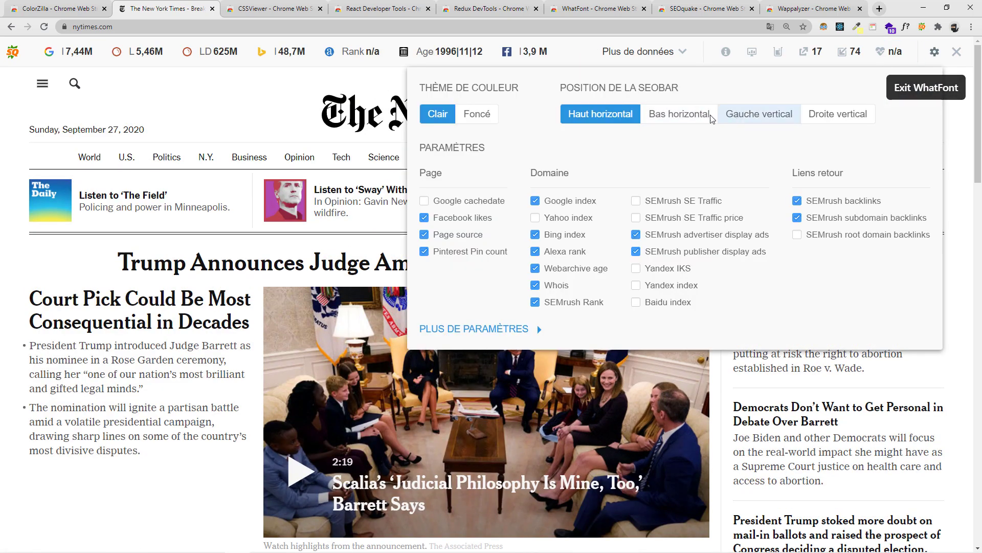
pyautogui.click(763, 120)
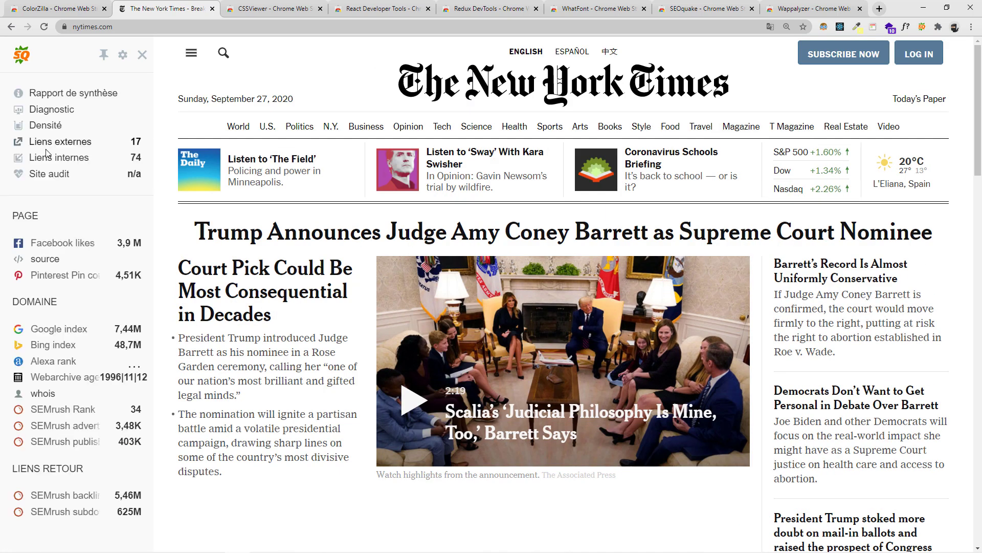
# Open SEOquake's Diagnostic audit for the New York Times homepage and review its page analysis and mobile compliance checks.
pyautogui.scroll(-1, 91, 256)
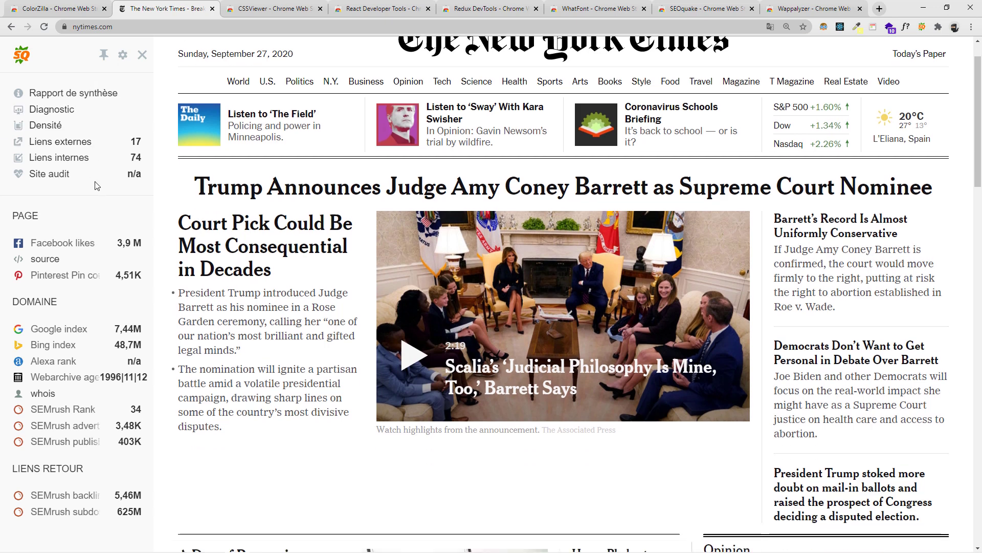
pyautogui.scroll(1, 99, 368)
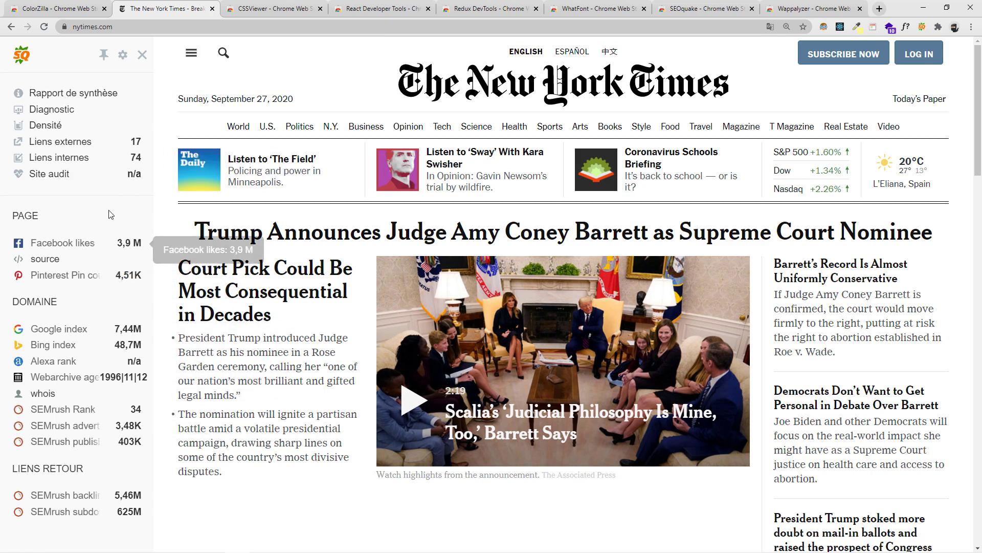
pyautogui.click(65, 110)
pyautogui.scroll(-3, 277, 212)
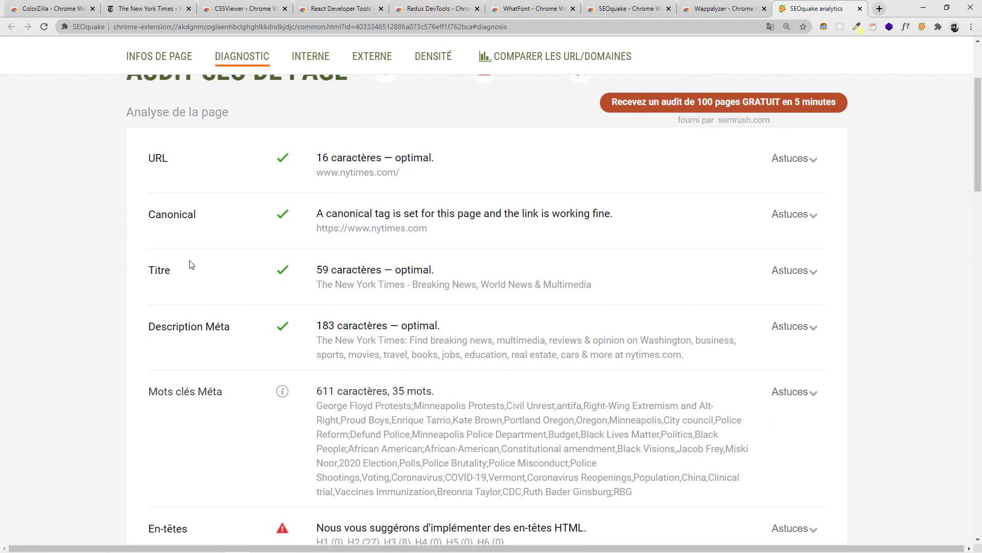
pyautogui.scroll(2, 162, 286)
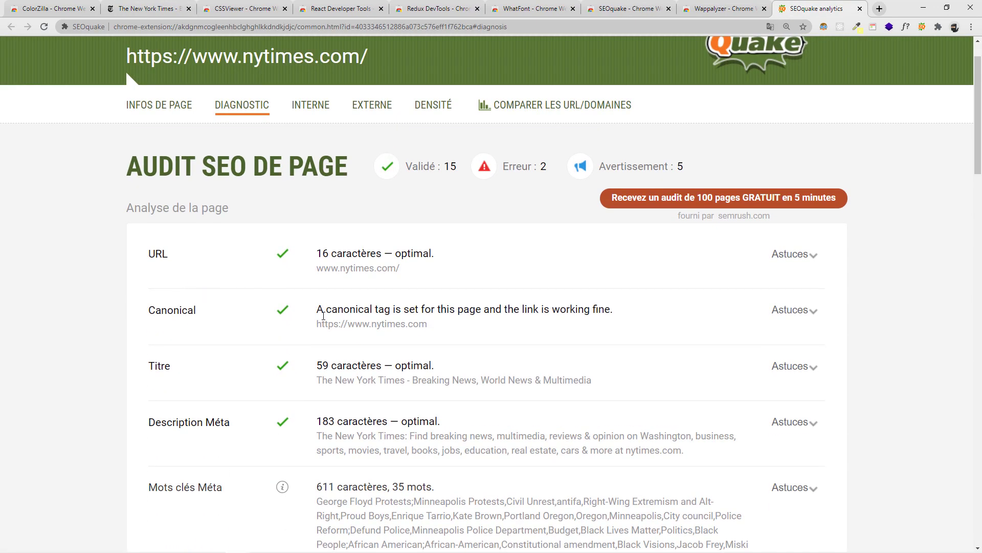
pyautogui.scroll(-5, 293, 261)
pyautogui.scroll(-7, 329, 296)
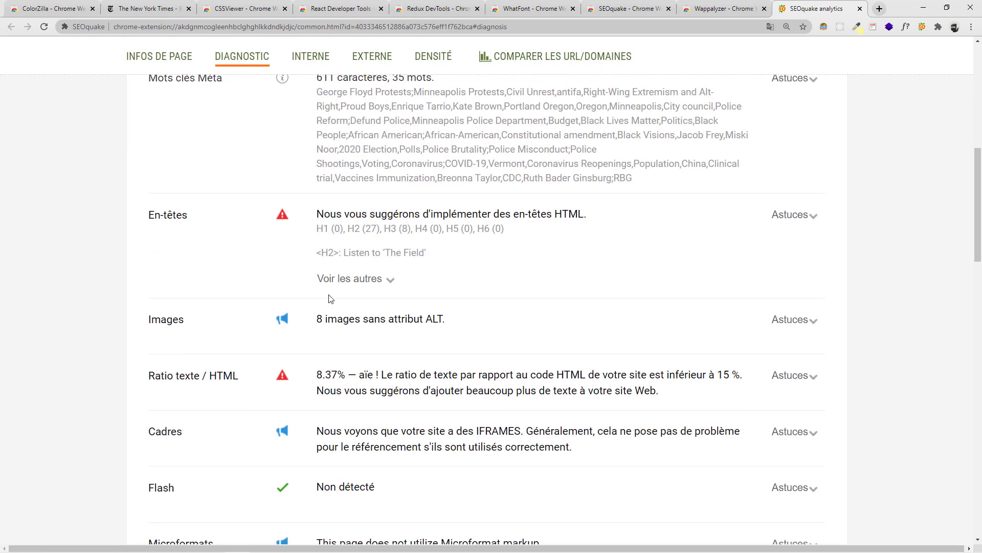
pyautogui.scroll(-3, 183, 323)
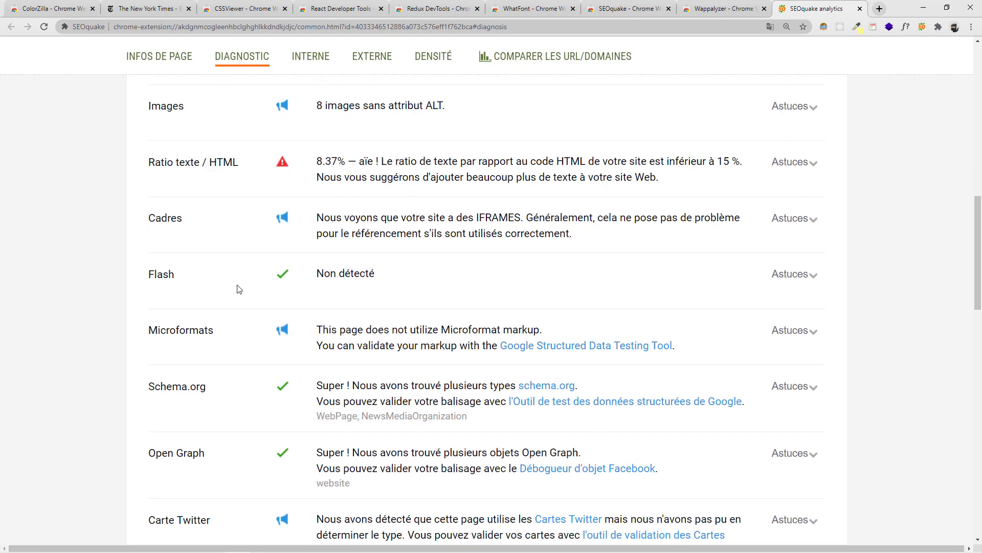
pyautogui.scroll(-4, 307, 265)
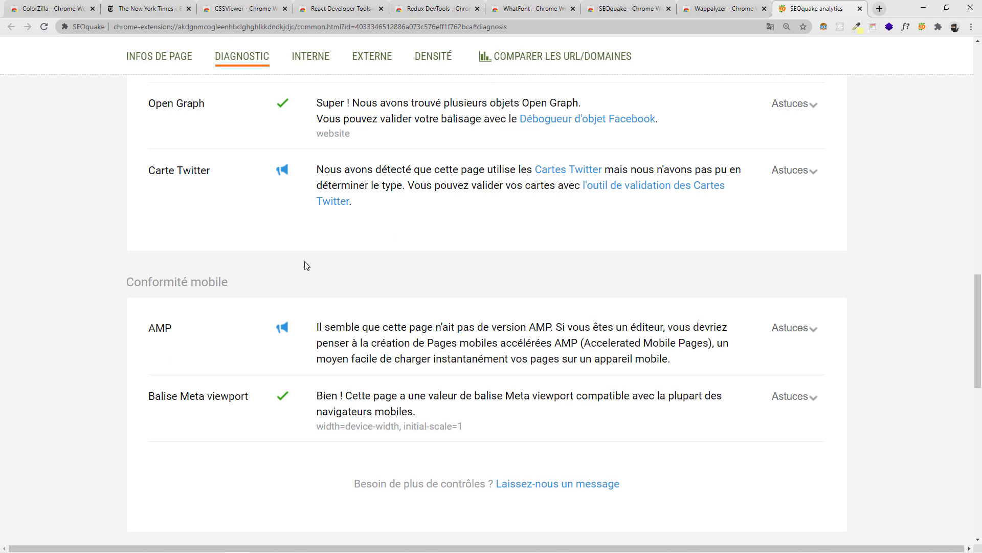
pyautogui.scroll(13, 305, 266)
pyautogui.scroll(2, 303, 269)
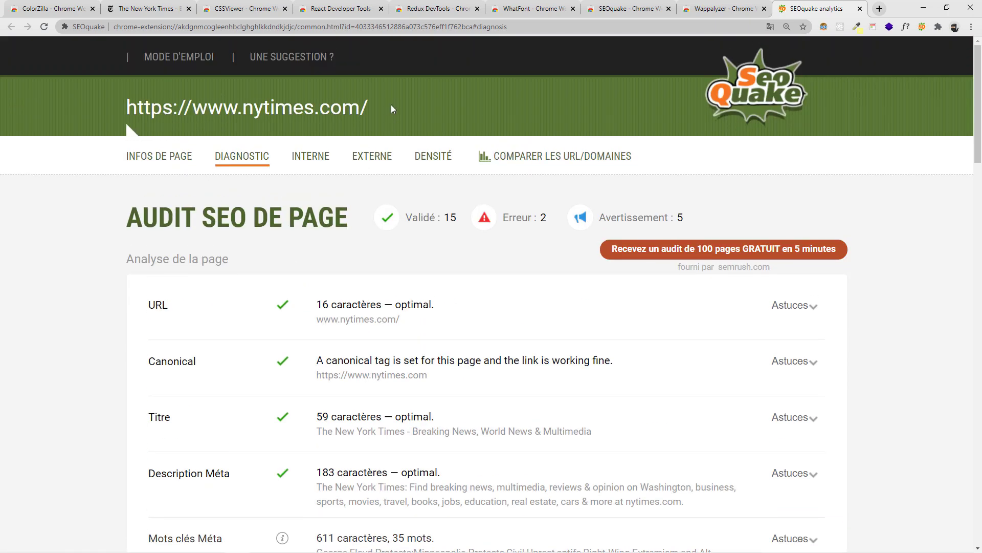
# Open SEOquake's "Rapport de synthèse" for the New York Times homepage and examine its page, domain and backlink parameters.
pyautogui.click(146, 8)
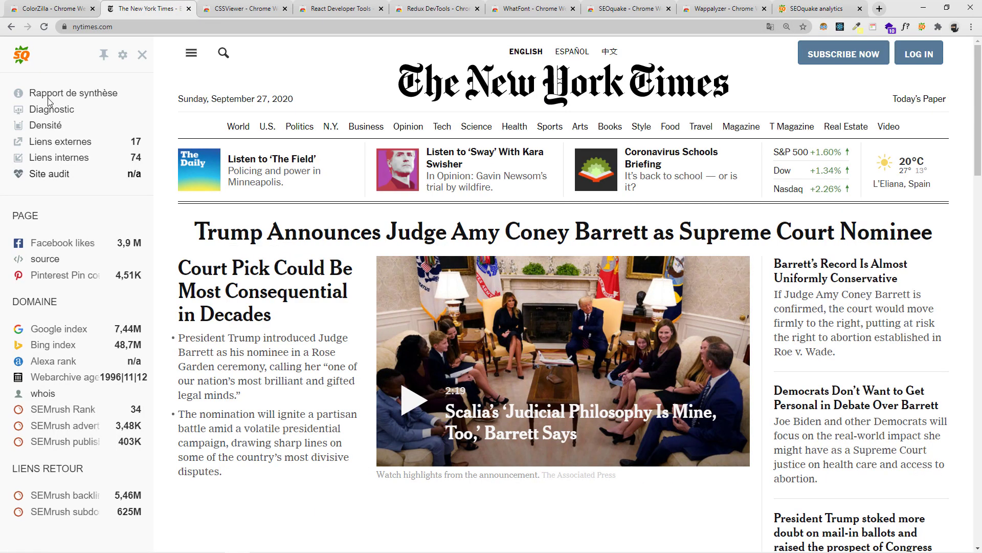
pyautogui.click(125, 57)
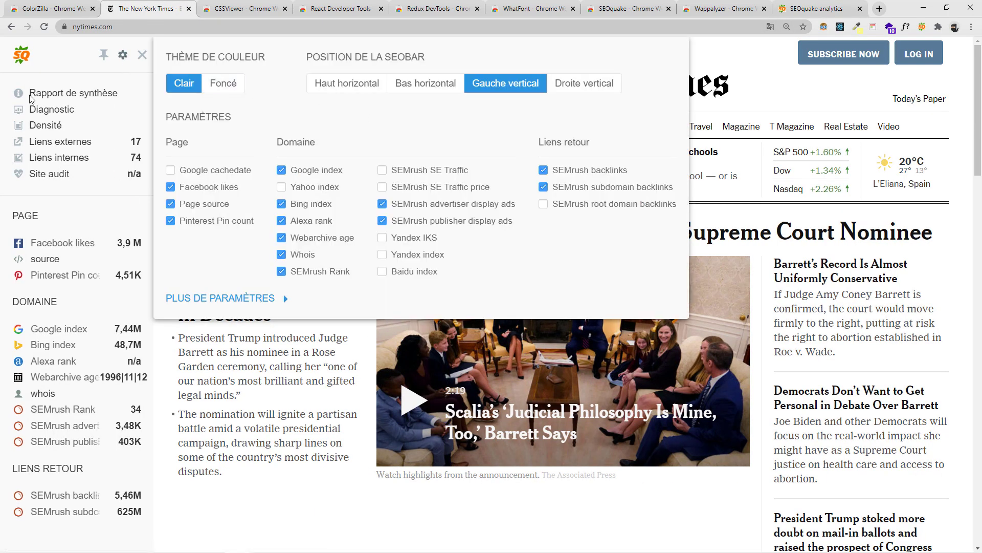
pyautogui.click(74, 94)
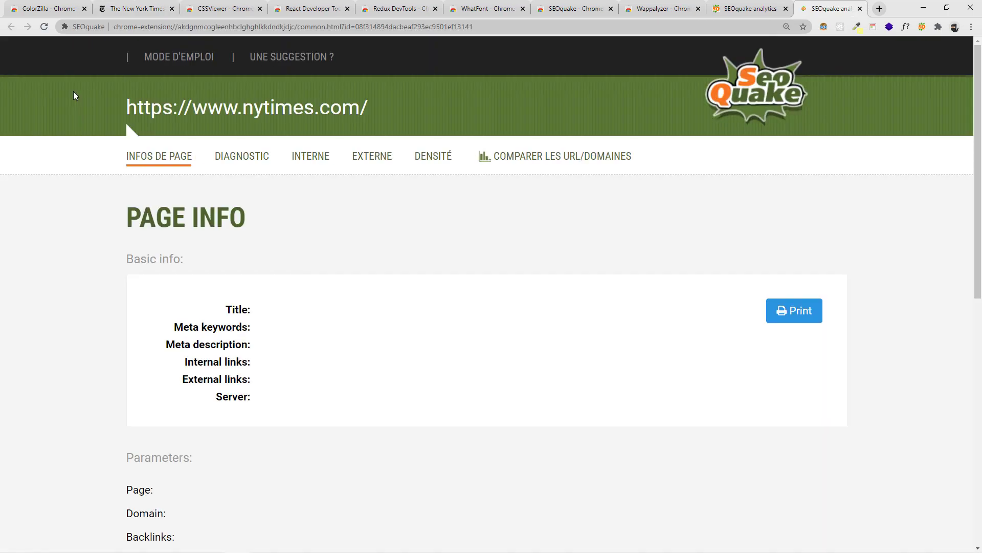
pyautogui.scroll(-9, 193, 227)
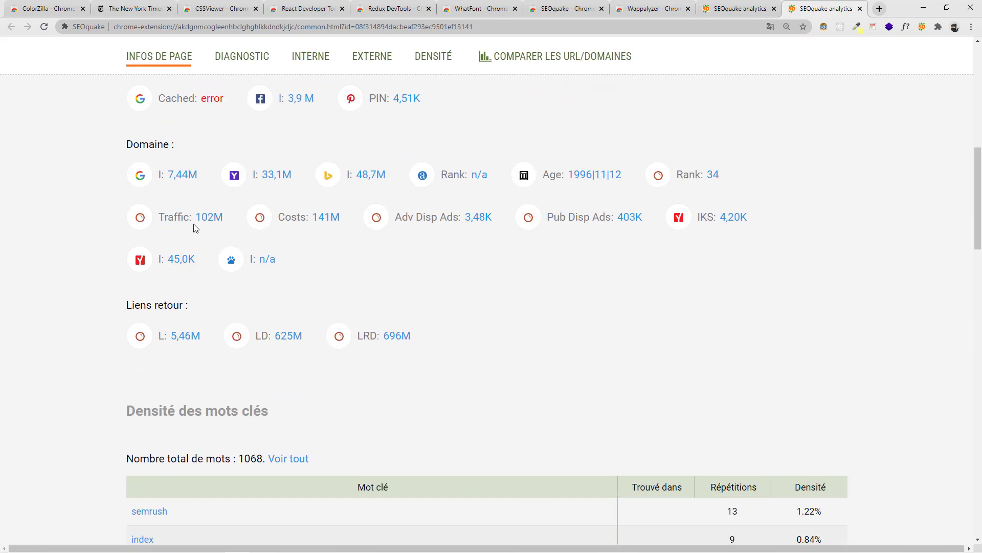
pyautogui.scroll(3, 148, 264)
pyautogui.scroll(2, 121, 289)
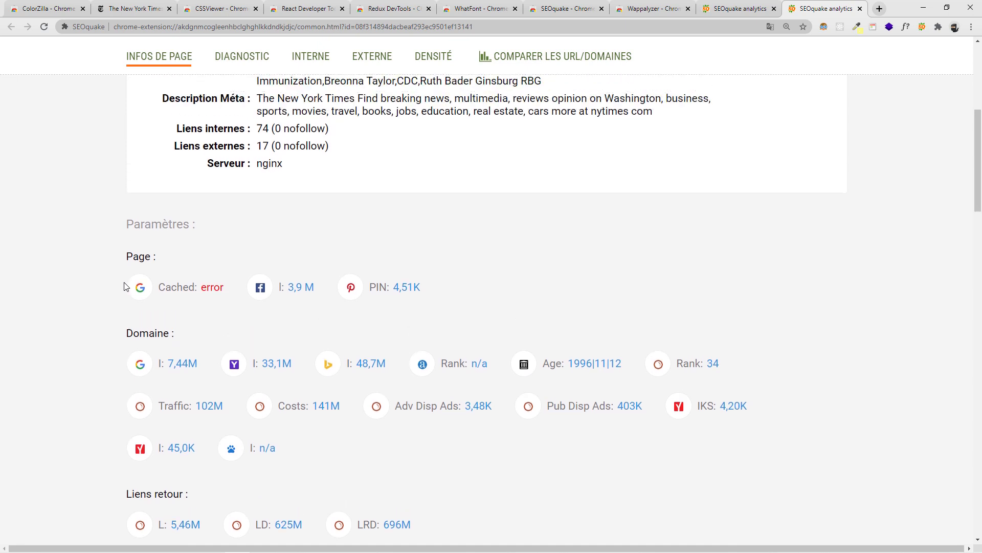
# Examine the keyword density tables for single words, two-word and three-word expressions in SEOquake's New York Times report.
pyautogui.scroll(-10, 125, 285)
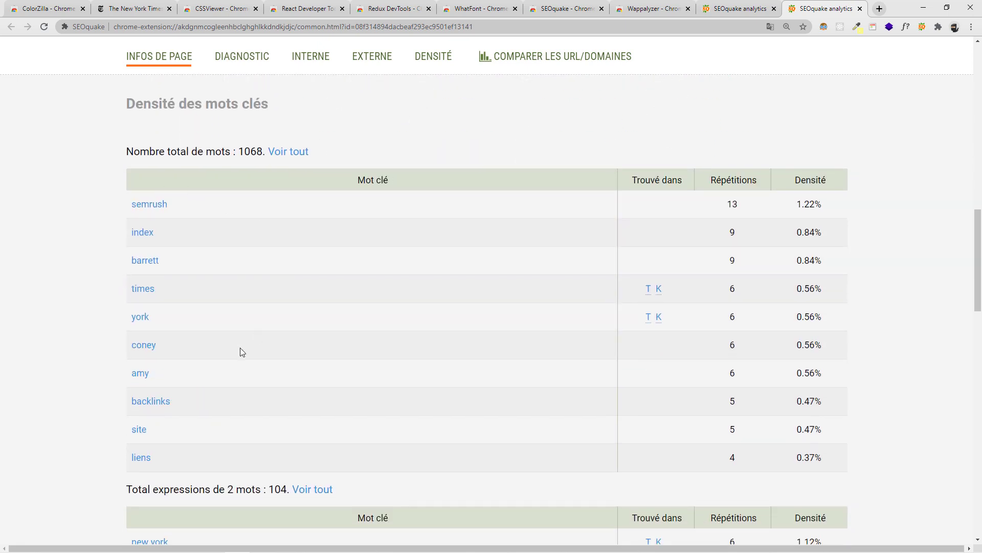
pyautogui.scroll(-5, 149, 233)
pyautogui.scroll(-3, 161, 266)
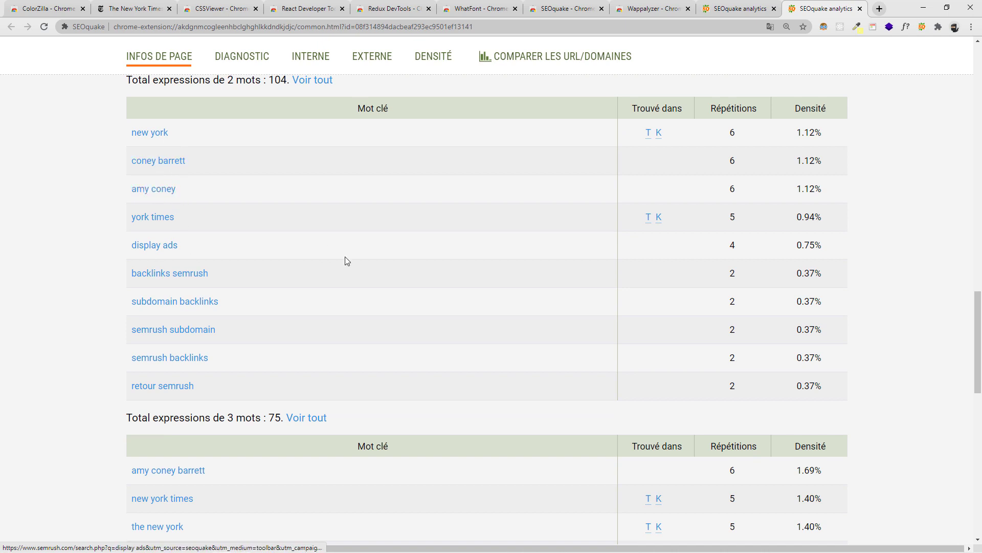
pyautogui.scroll(1, 174, 320)
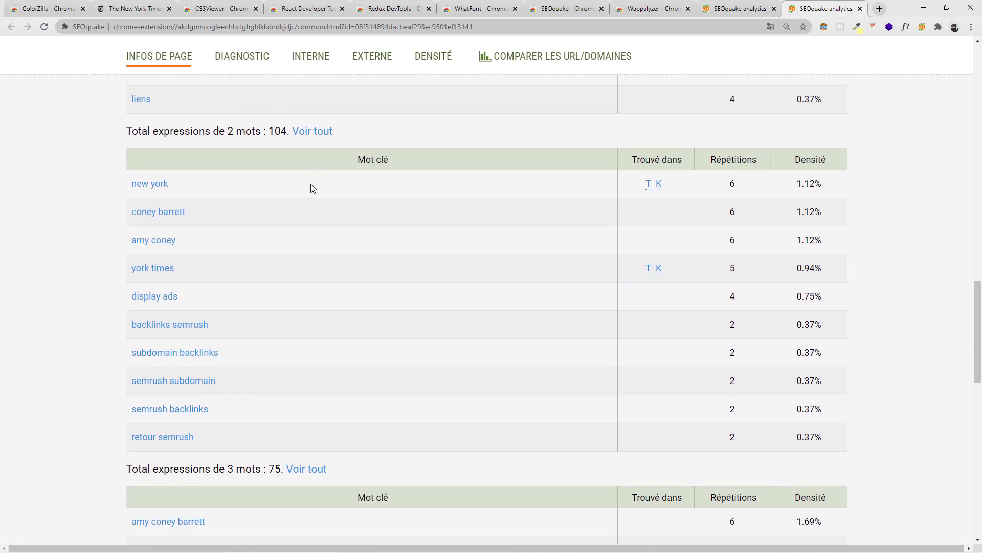
pyautogui.scroll(-2, 322, 125)
pyautogui.scroll(-5, 342, 148)
pyautogui.scroll(6, 358, 169)
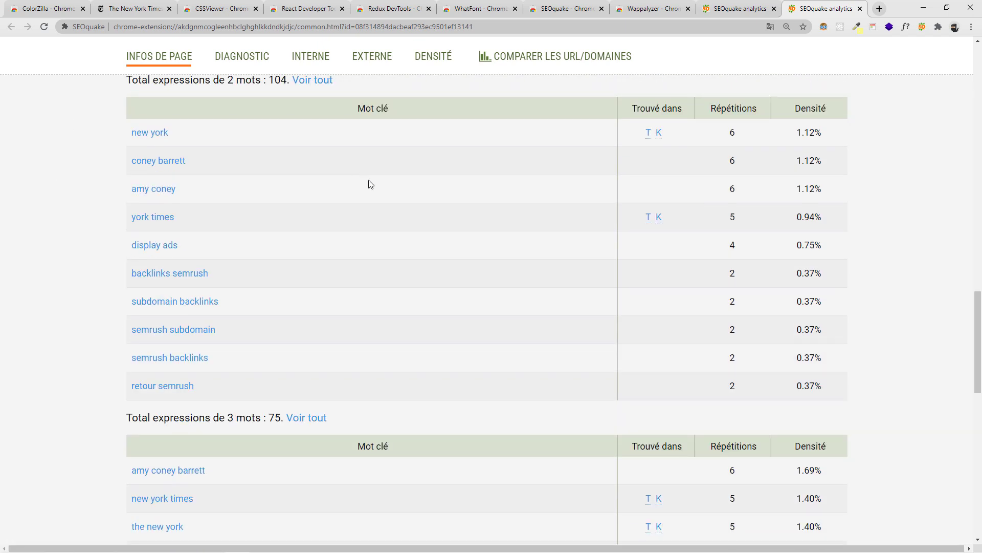
pyautogui.scroll(16, 385, 202)
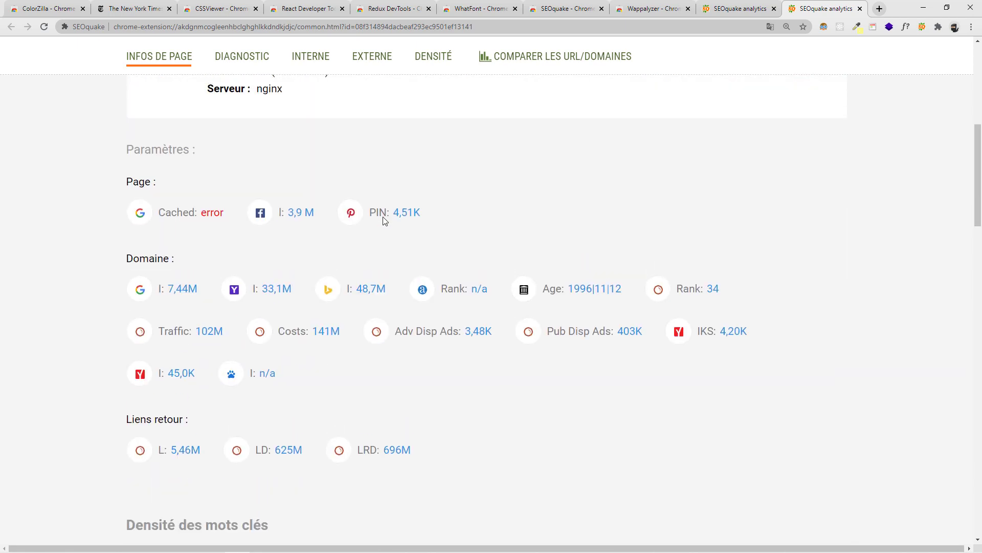
pyautogui.scroll(8, 385, 220)
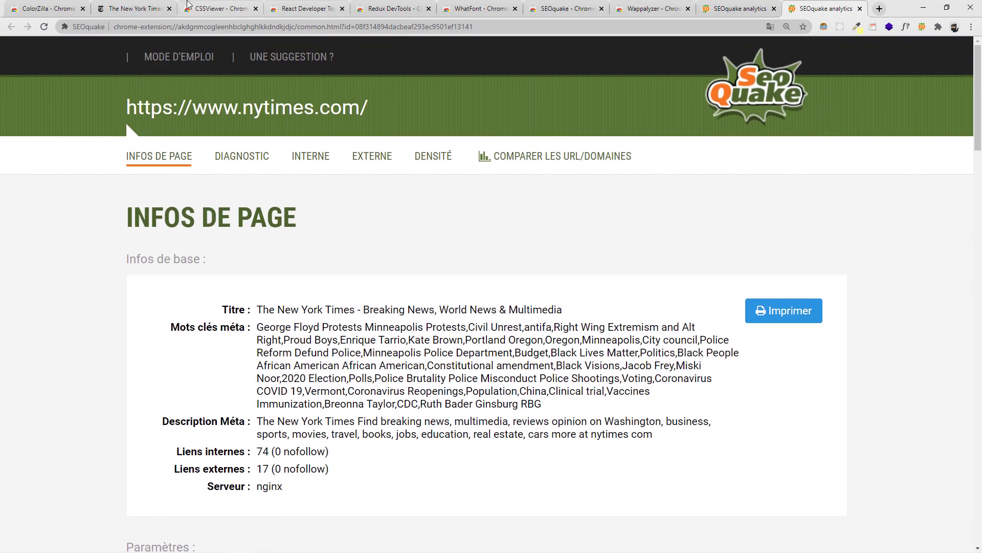
# Return to the New York Times homepage and revisit the Chrome Web Store listings for ColorZilla, React Developer Tools and Wappalyzer.
pyautogui.click(136, 8)
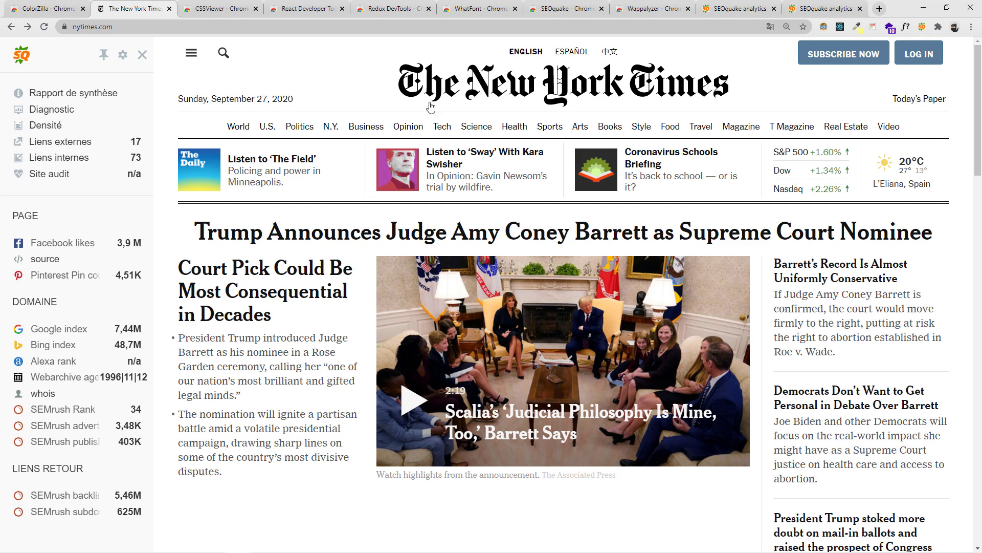
pyautogui.click(39, 10)
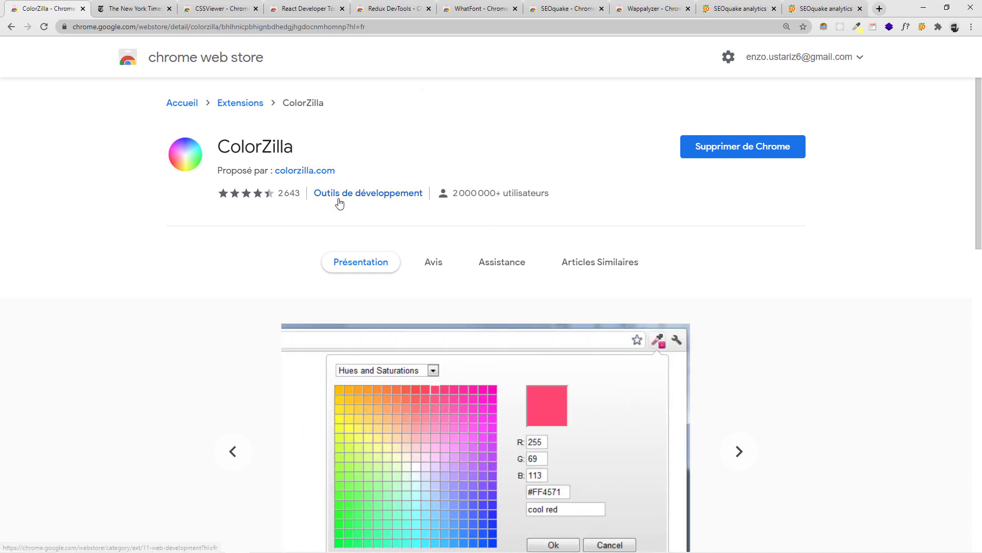
pyautogui.click(300, 11)
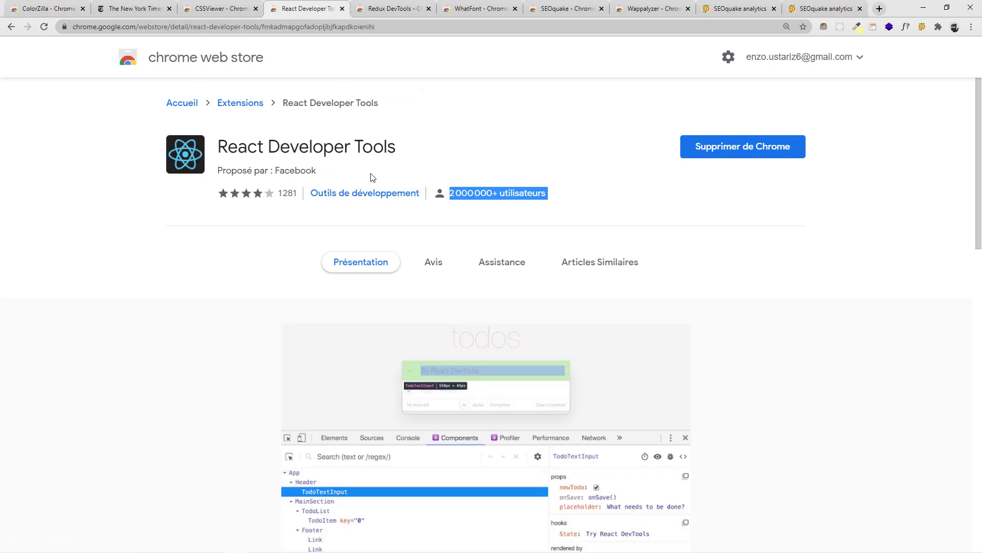
pyautogui.click(632, 15)
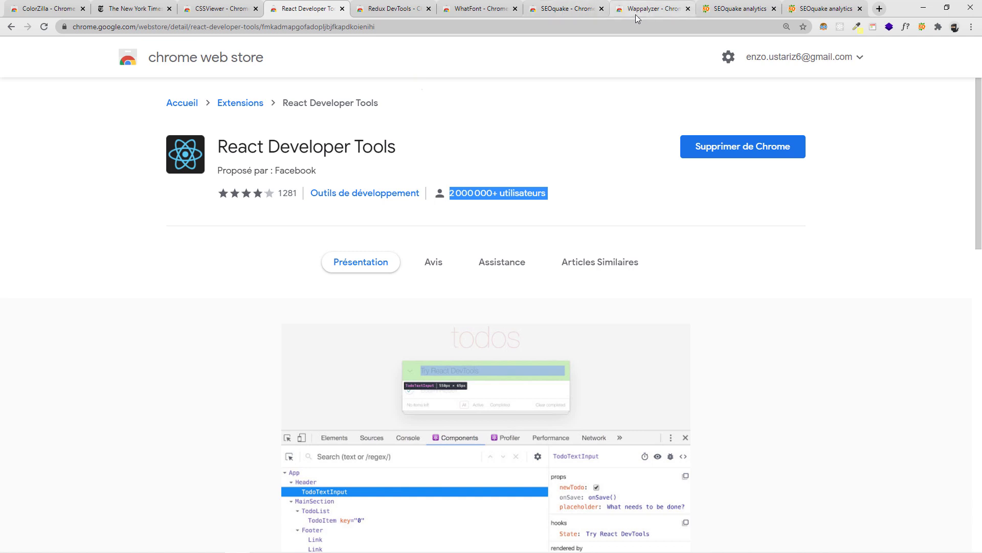